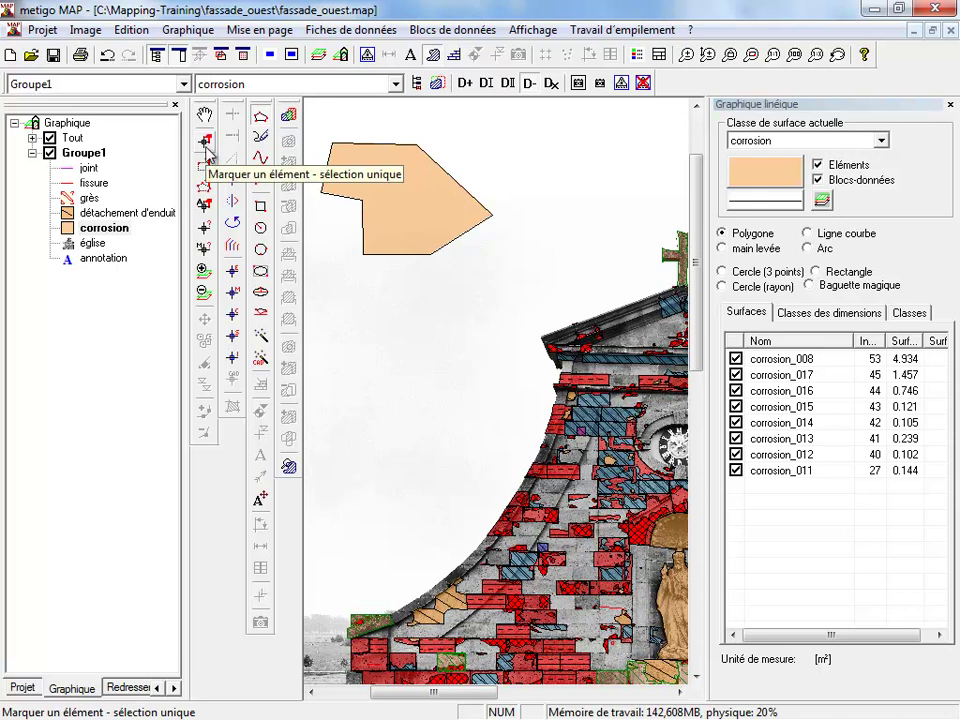
# - Select the existing corrosion polygon and reshape it by moving its two upper vertices outward, enlarging it to about 5.6 m²
pyautogui.click(205, 142)
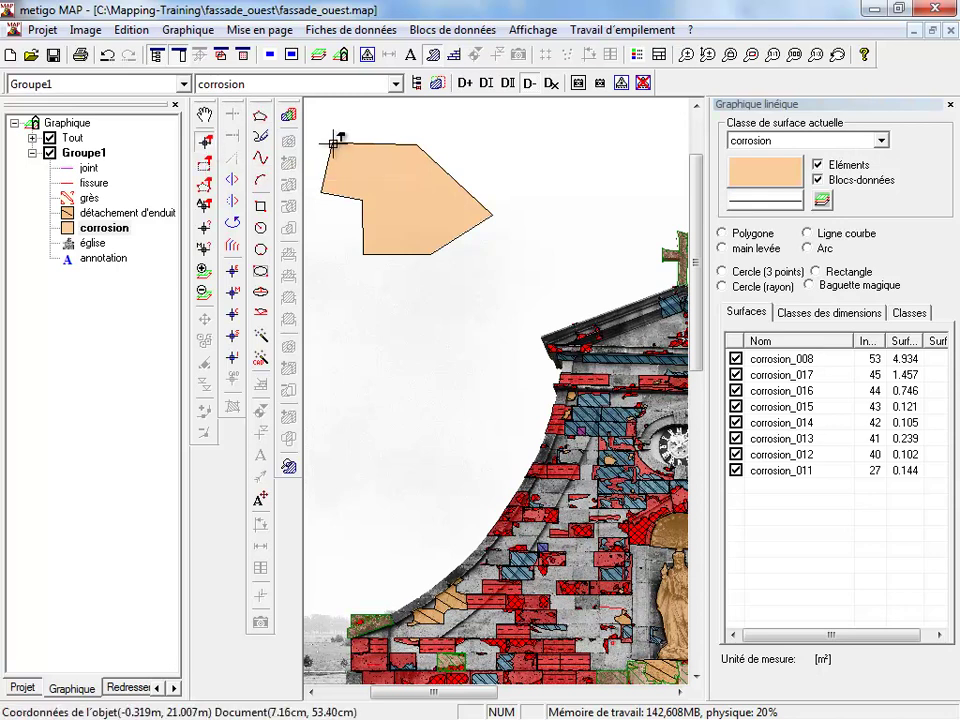
pyautogui.click(332, 142)
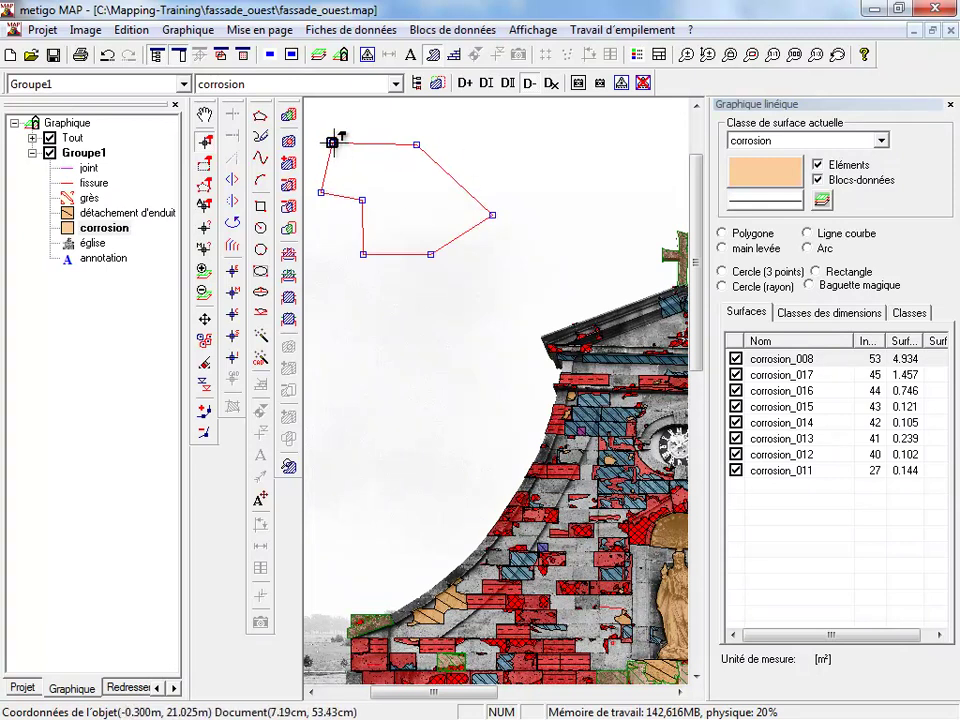
pyautogui.click(332, 142)
pyautogui.moveTo(332, 142); pyautogui.dragTo(448, 139)
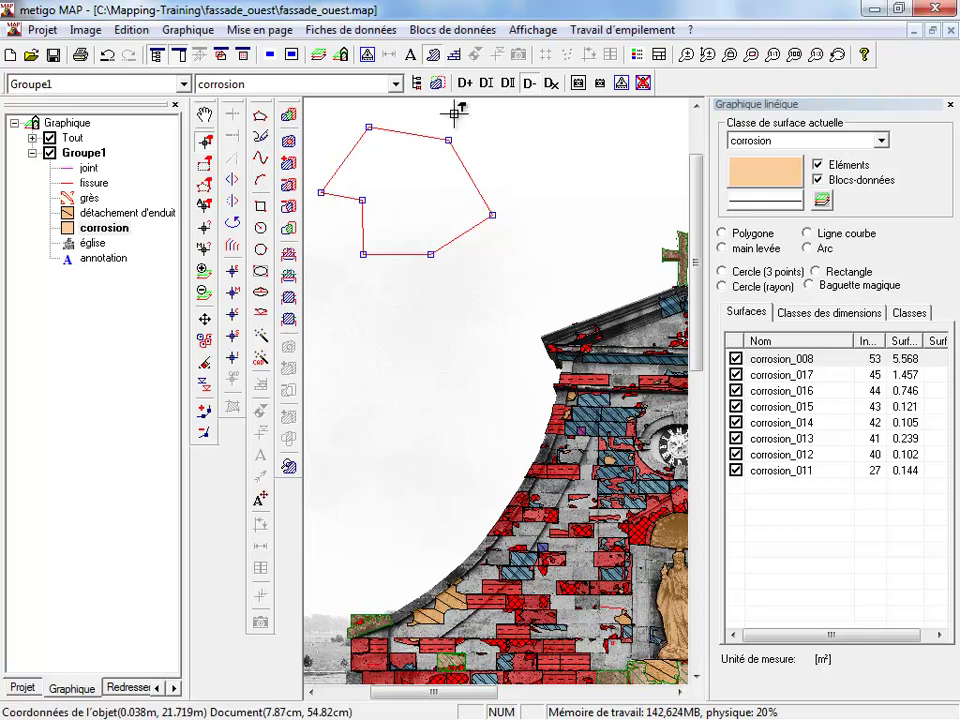
# - Draw a corrosion surface of about 5.2 m² with straight polygon segments below the existing polygon
pyautogui.click(260, 117)
pyautogui.click(349, 293)
pyautogui.click(438, 407)
pyautogui.click(366, 406)
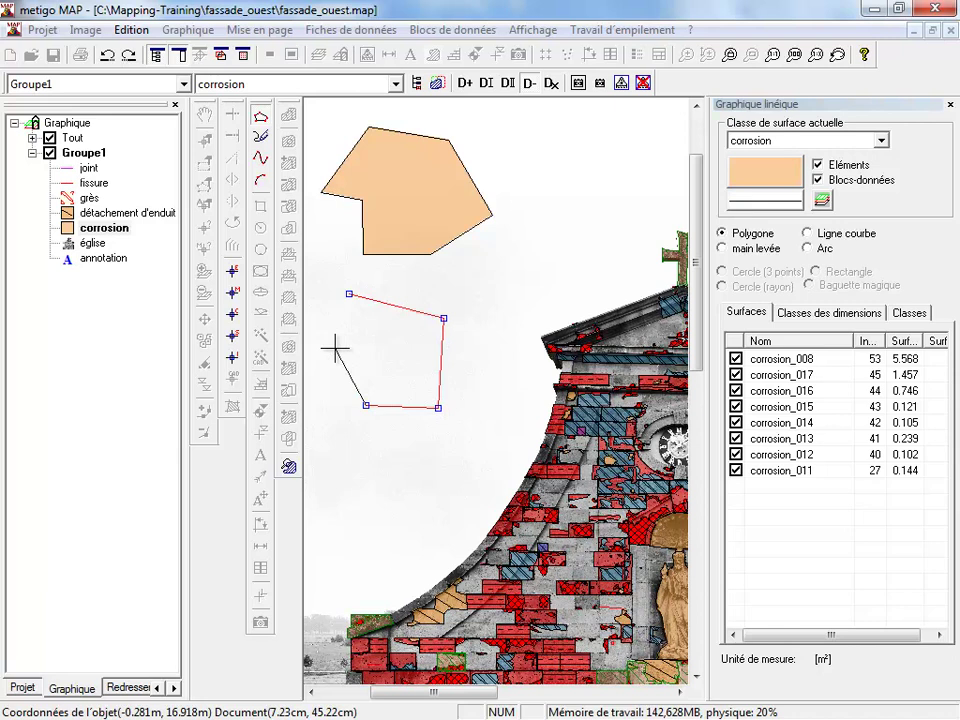
pyautogui.click(354, 456)
pyautogui.click(330, 377)
pyautogui.doubleClick(360, 331)
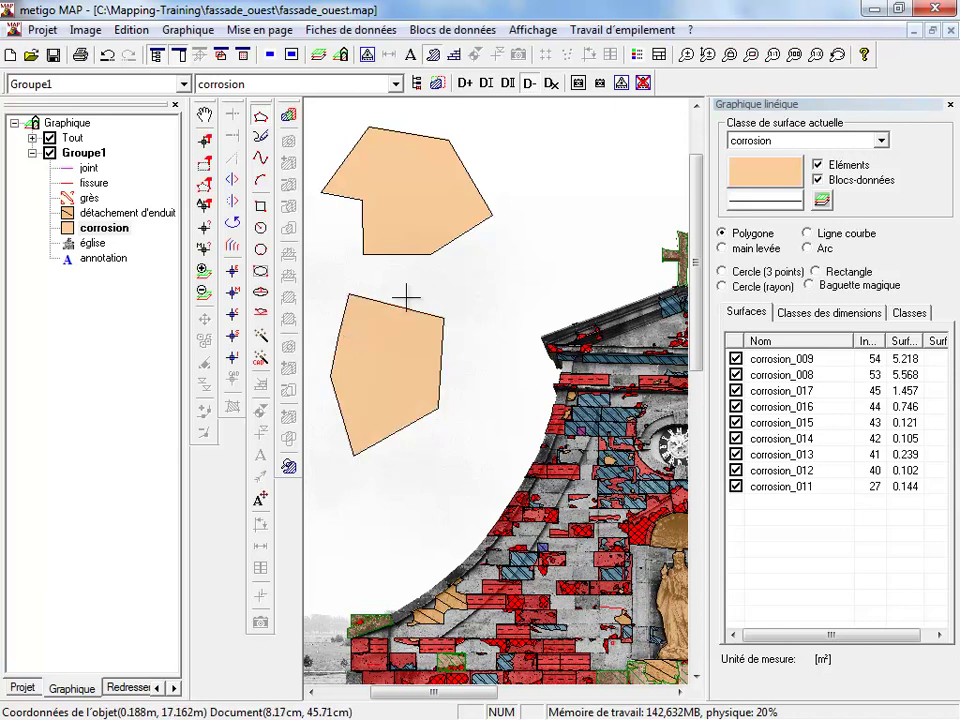
# - Draw a freehand (main levée) corrosion surface of about 1.8 m² above the two polygons
pyautogui.click(262, 157)
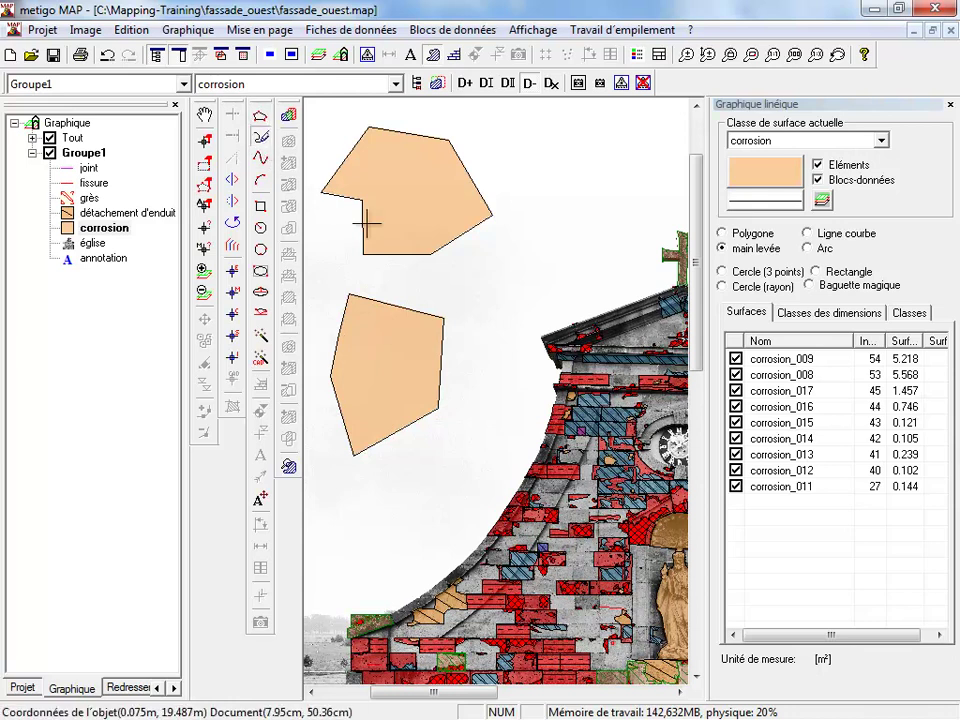
pyautogui.moveTo(381, 233); pyautogui.dragTo(424, 333)
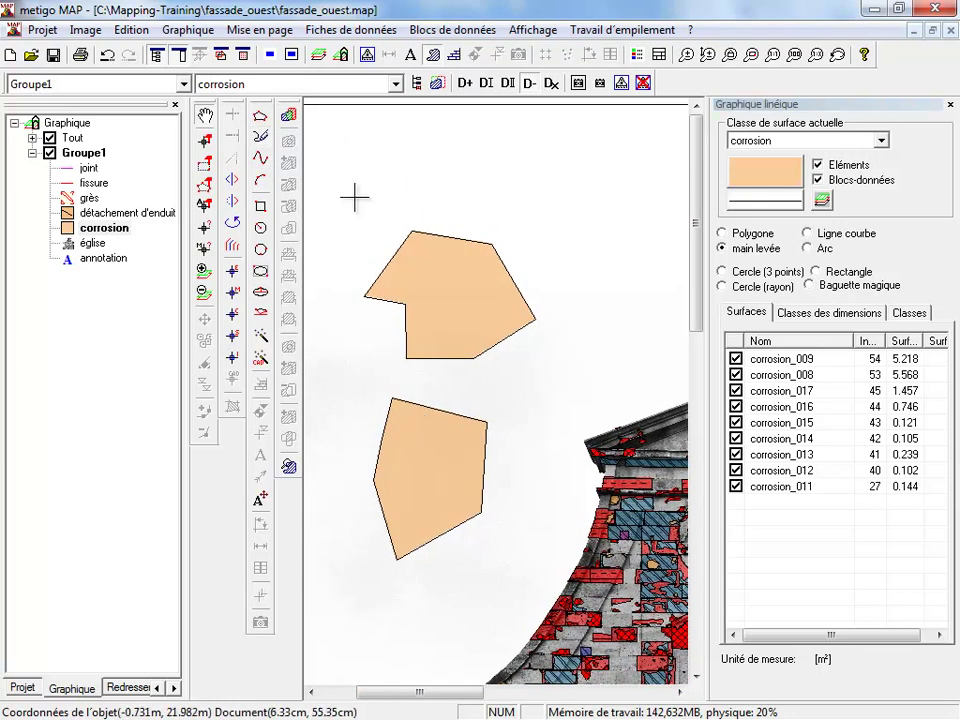
pyautogui.click(344, 141)
pyautogui.moveTo(366, 138); pyautogui.dragTo(396, 136)
pyautogui.moveTo(397, 187); pyautogui.dragTo(363, 196)
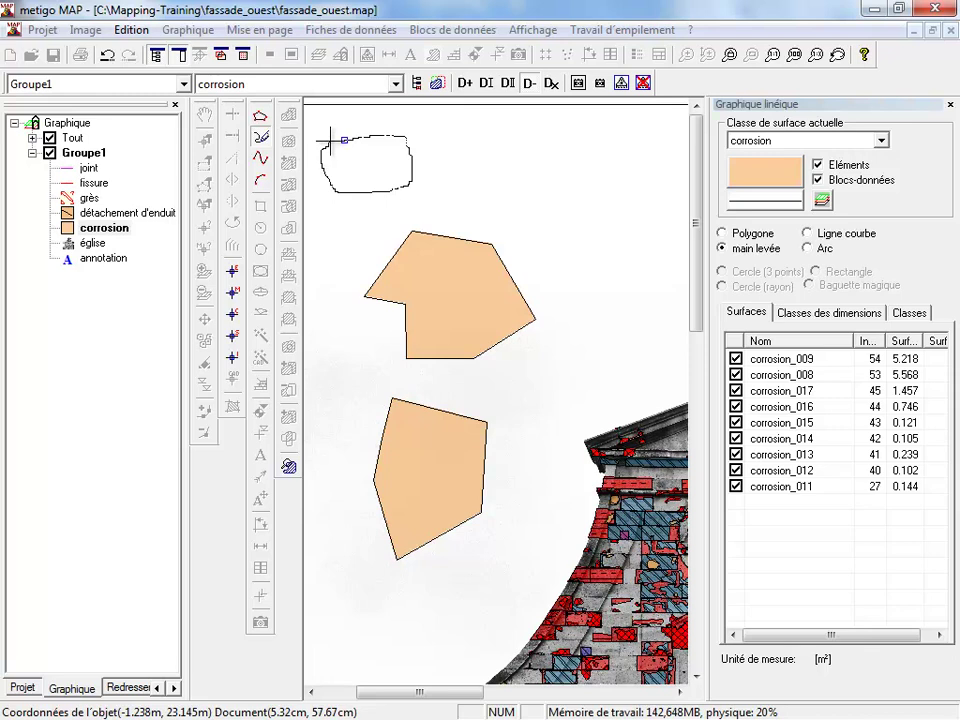
pyautogui.click(331, 141)
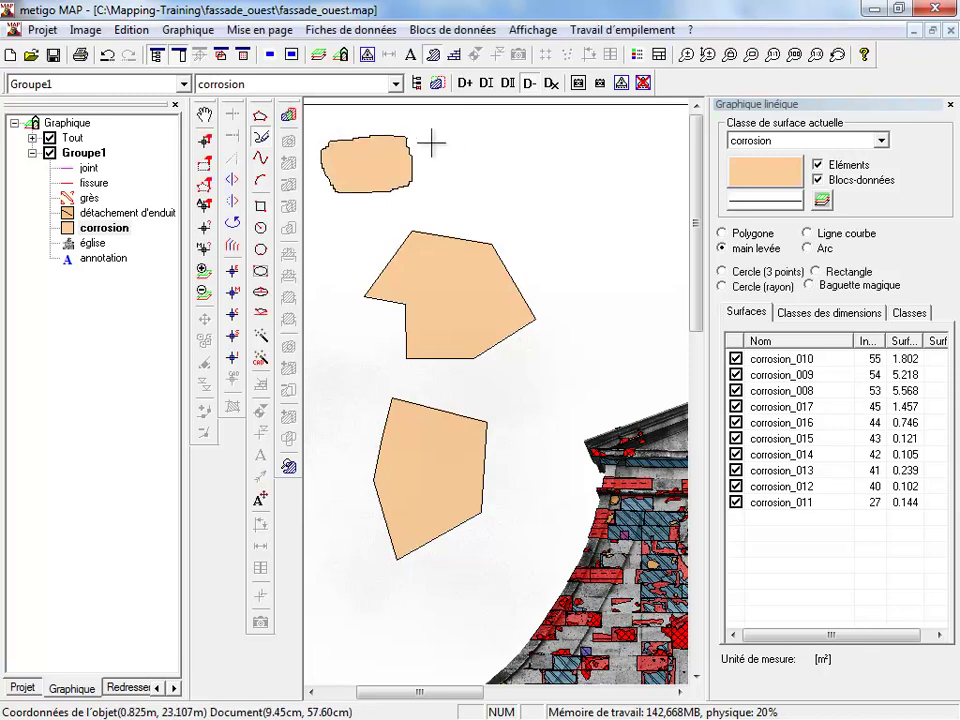
# - Draw two more freehand corrosion surfaces beside the first, a small one of about 0.1 m² and a larger one of about 2.9 m²
pyautogui.scroll(2, 422, 143)
pyautogui.scroll(2, 422, 143)
pyautogui.moveTo(419, 162); pyautogui.dragTo(525, 170)
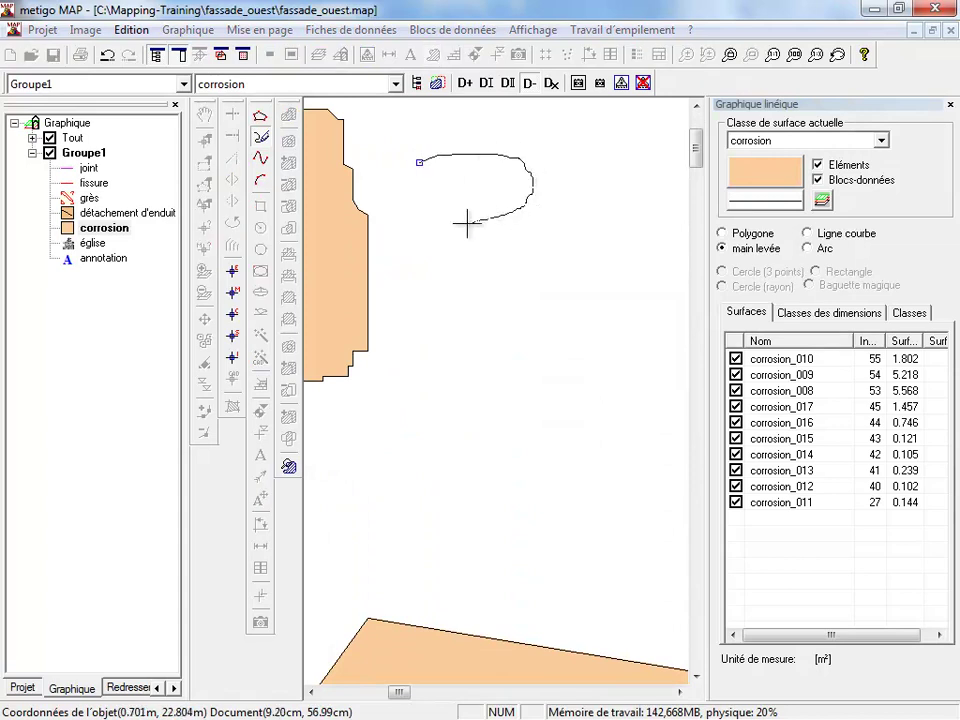
pyautogui.click(418, 163)
pyautogui.scroll(-3, 420, 166)
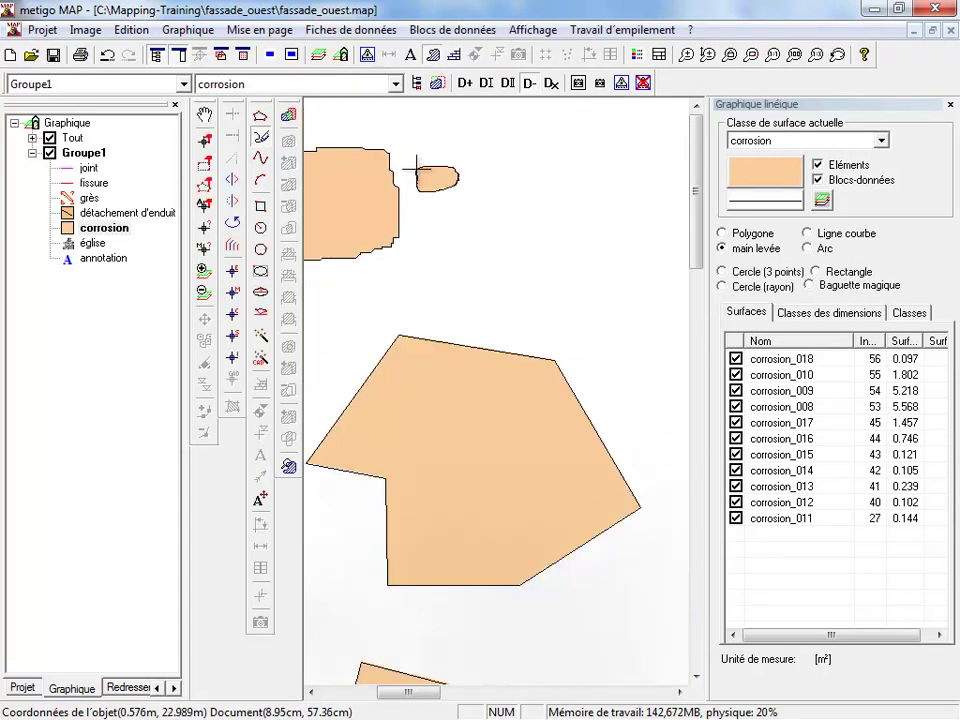
pyautogui.moveTo(468, 185); pyautogui.dragTo(464, 148)
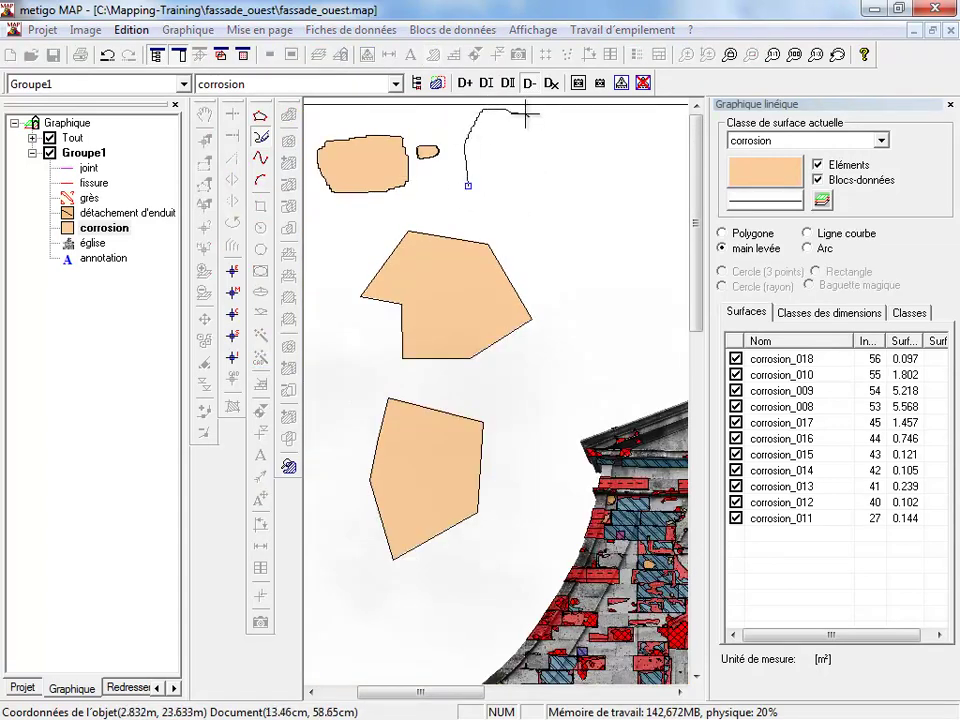
pyautogui.click(466, 200)
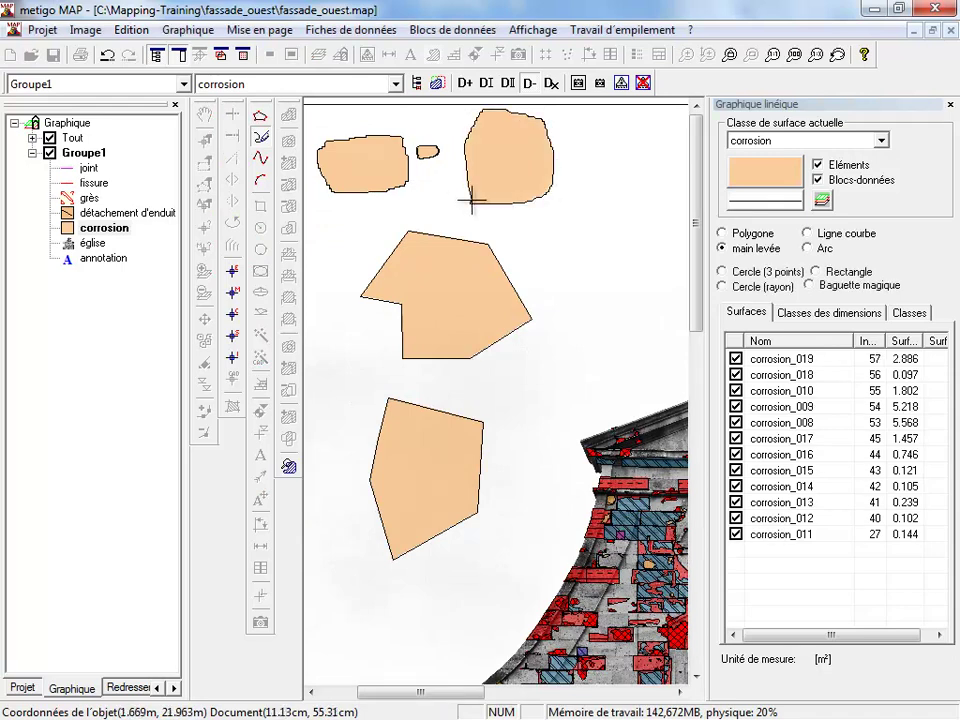
# - Select the small and the large freehand surfaces together and compare the spacing of their outline vertices
pyautogui.scroll(2, 450, 146)
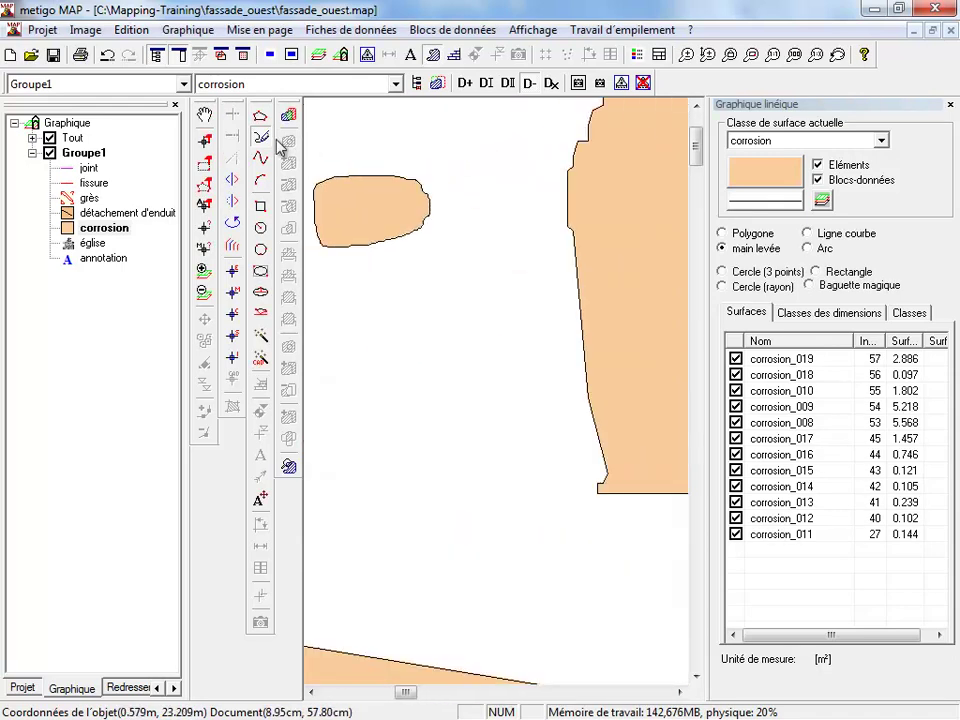
pyautogui.click(210, 145)
pyautogui.click(390, 177)
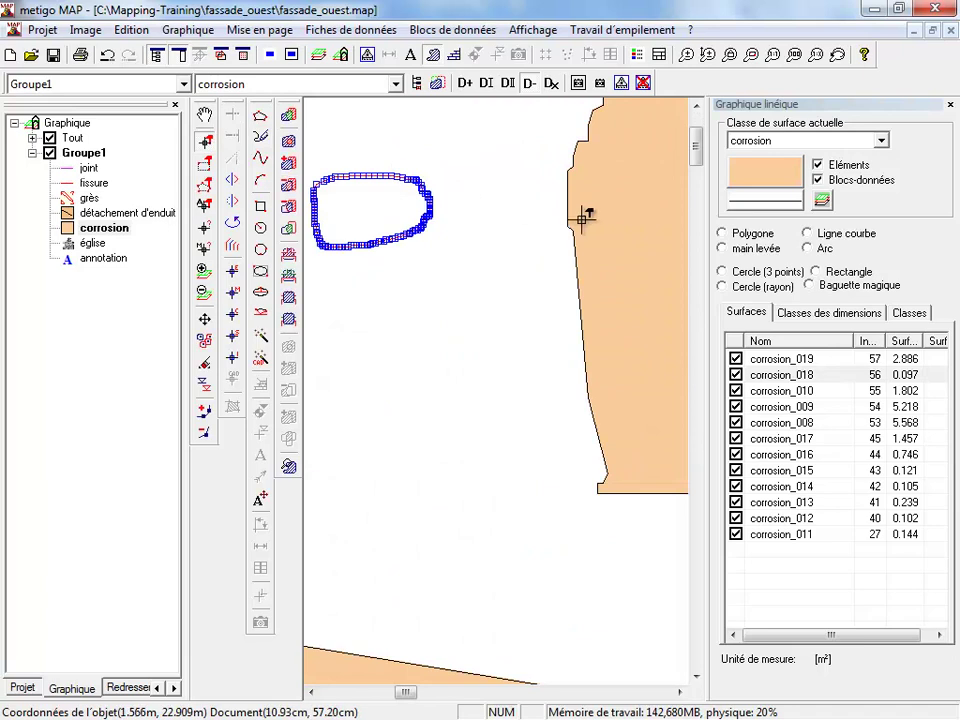
pyautogui.keyDown('shift'); pyautogui.click(570, 215); pyautogui.keyUp('shift')
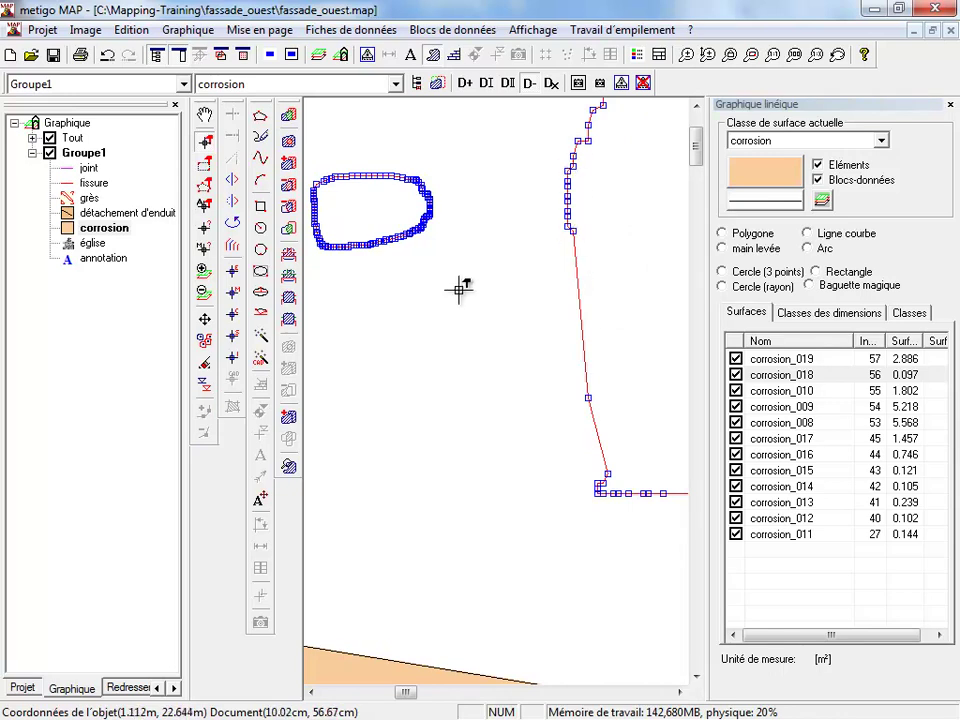
pyautogui.scroll(-2, 390, 228)
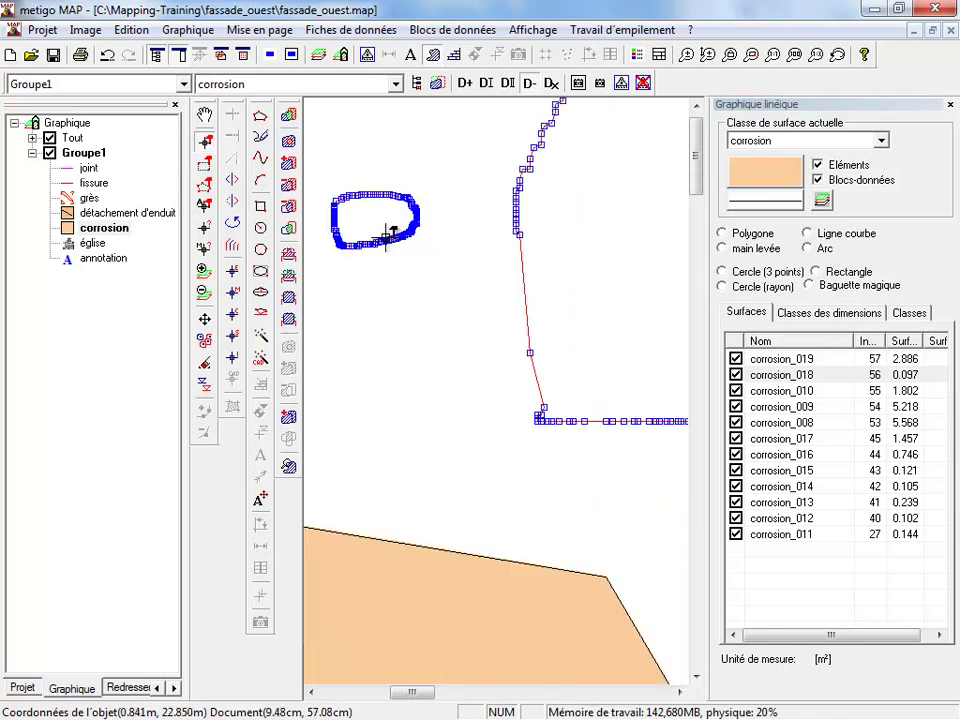
pyautogui.scroll(1, 506, 218)
pyautogui.scroll(1, 467, 240)
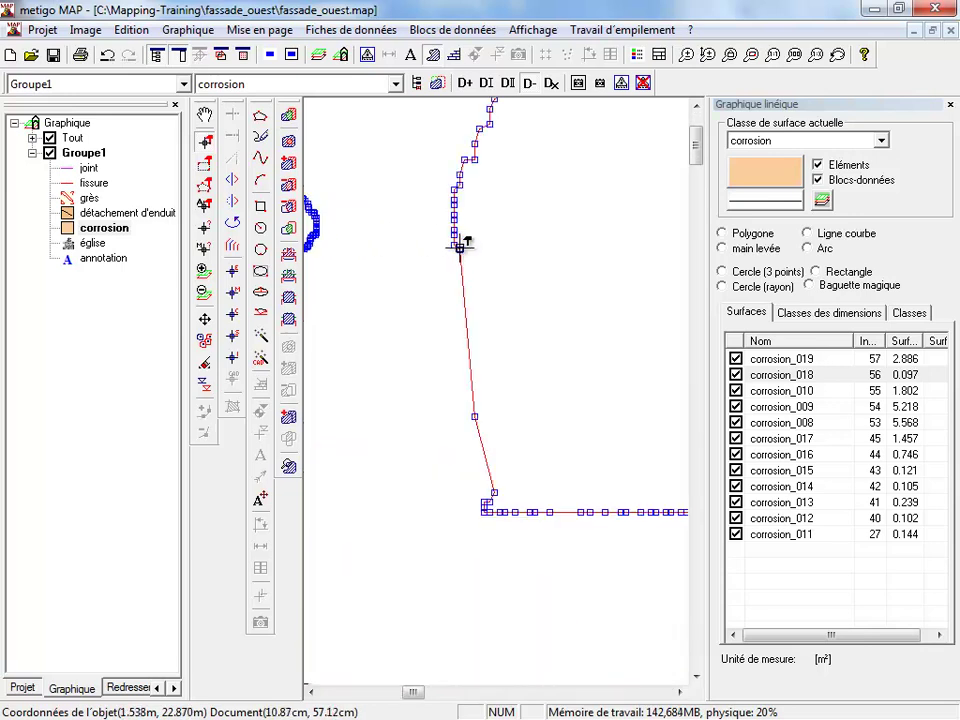
# - Pull several vertices on the facing edge of the small freehand surface outward, toward the large freehand surface
pyautogui.click(459, 245)
pyautogui.click(317, 213)
pyautogui.click(352, 218)
pyautogui.click(365, 244)
pyautogui.doubleClick(336, 224)
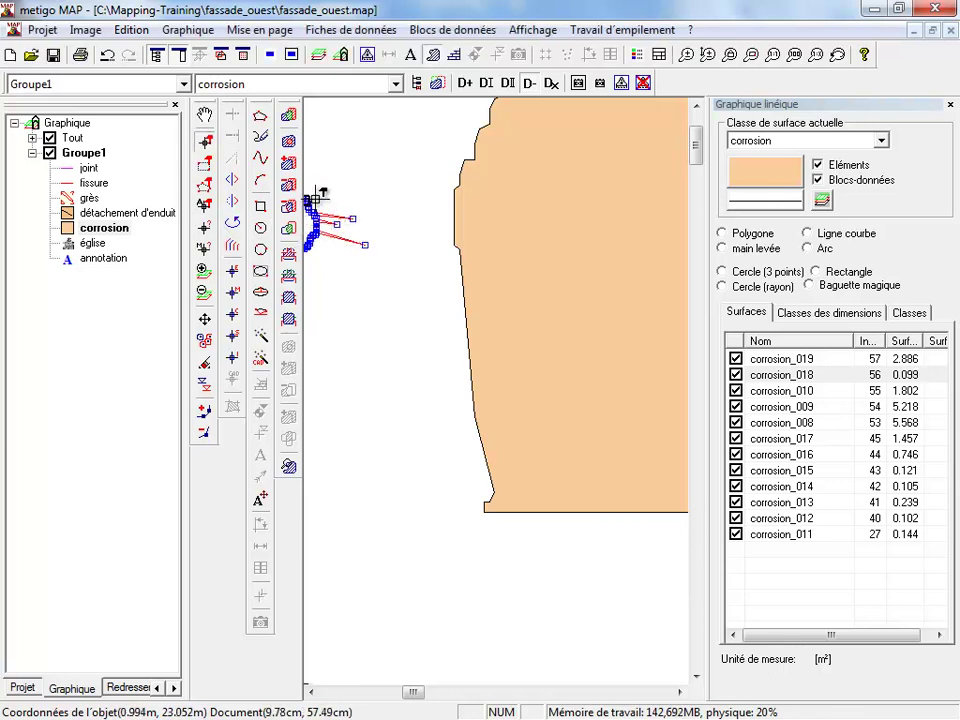
pyautogui.scroll(2, 320, 225)
pyautogui.moveTo(354, 236); pyautogui.dragTo(496, 260)
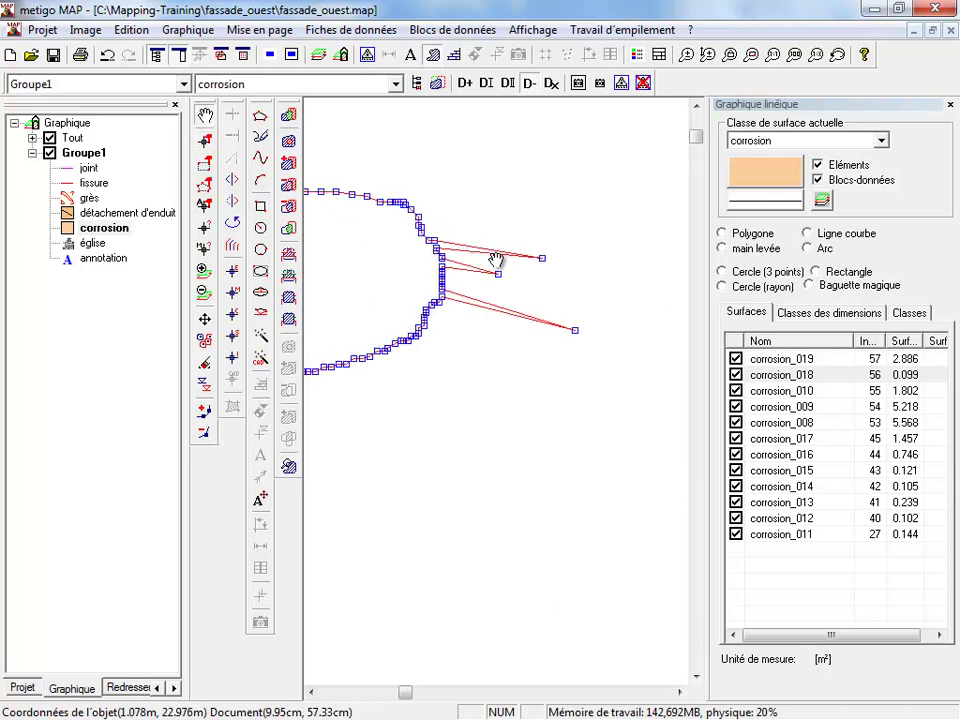
pyautogui.moveTo(429, 246); pyautogui.dragTo(488, 244)
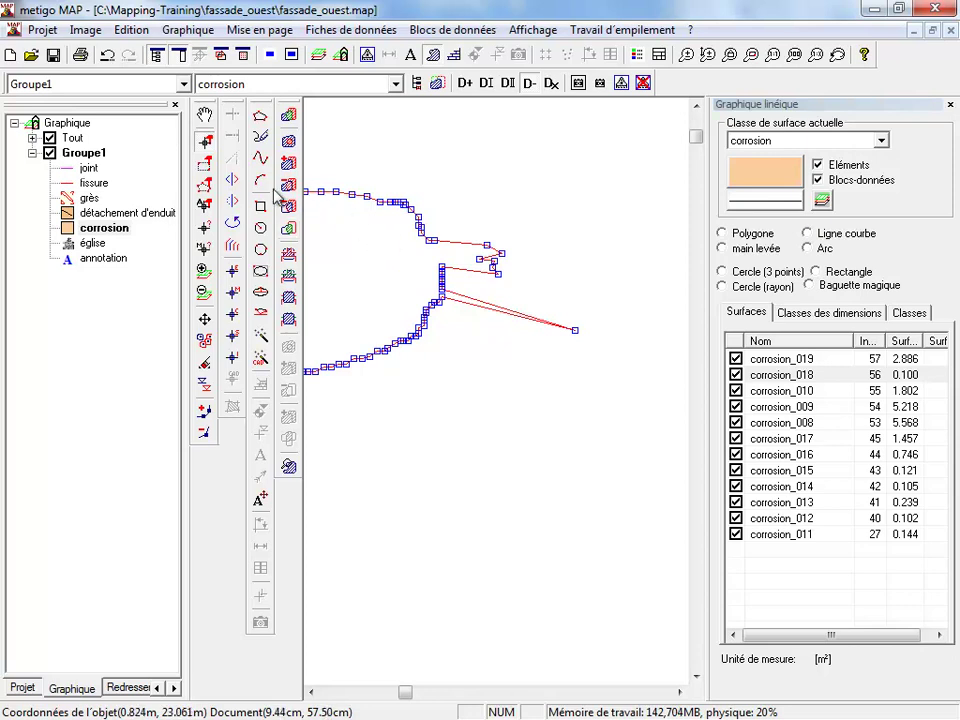
# - Draw a closed curved-line (Ligne courbe) corrosion surface of about 0.07 m² just below the small freehand surface
pyautogui.click(259, 160)
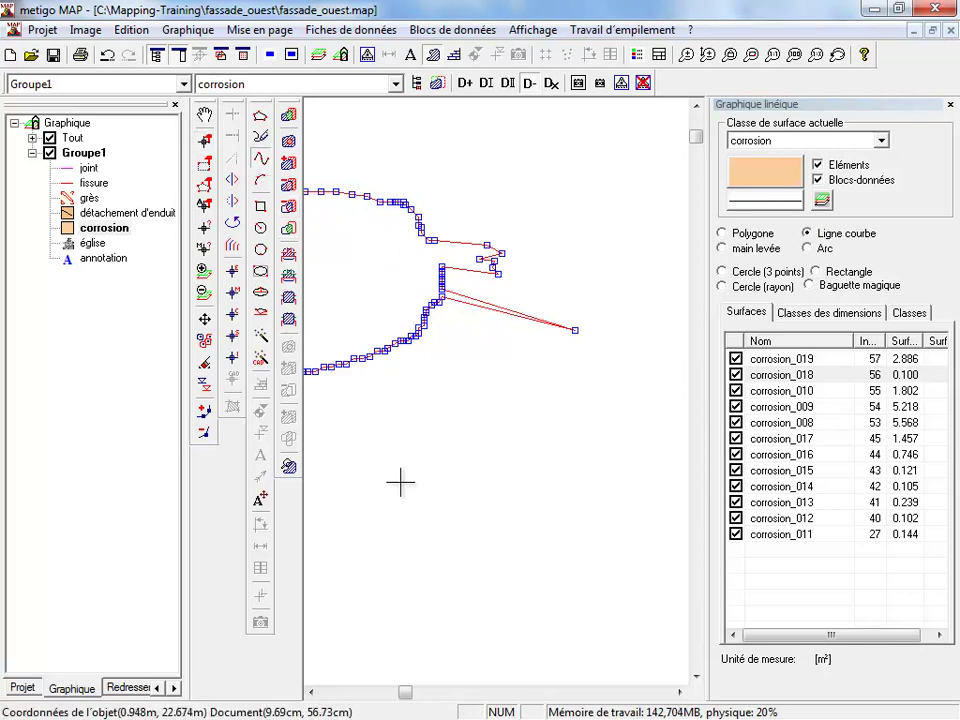
pyautogui.click(400, 483)
pyautogui.click(498, 404)
pyautogui.click(608, 412)
pyautogui.doubleClick(626, 518)
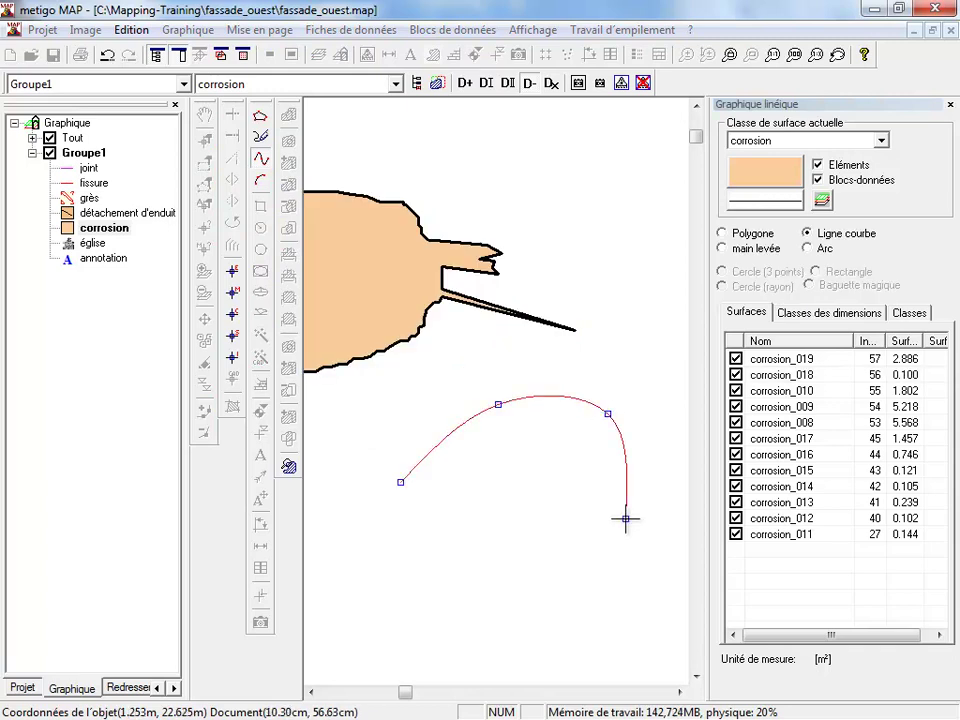
pyautogui.click(543, 557)
pyautogui.click(471, 603)
pyautogui.click(393, 588)
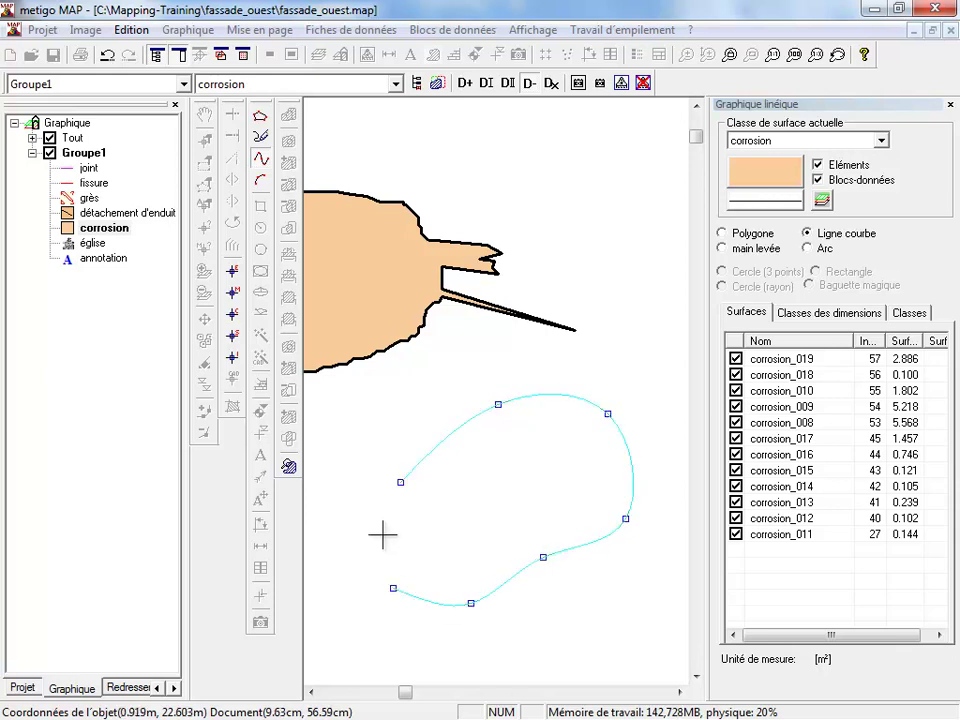
pyautogui.rightClick(360, 516)
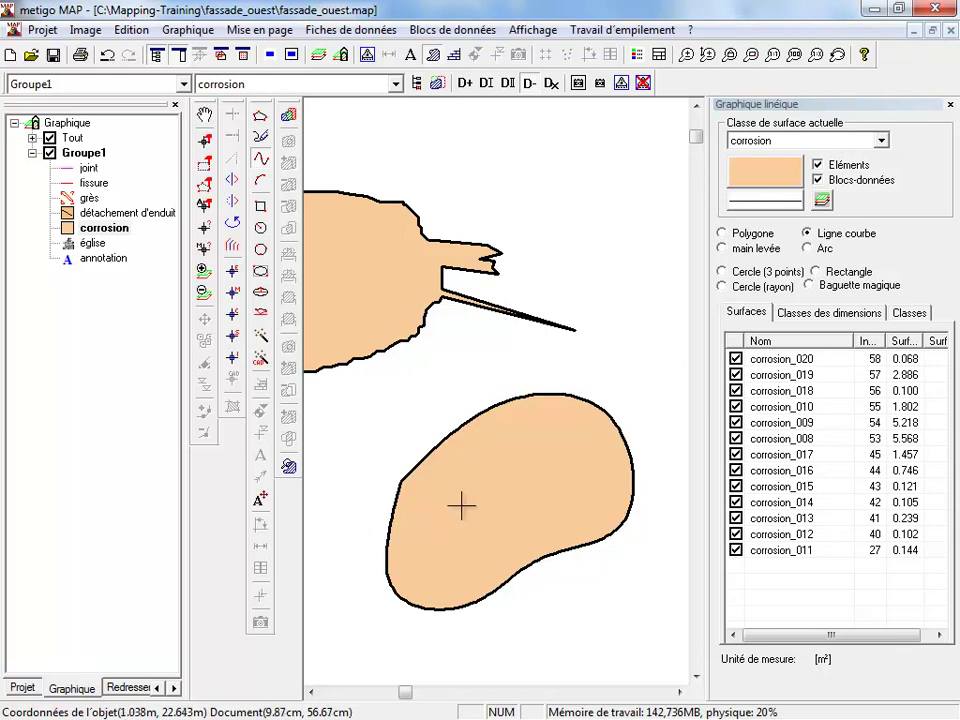
# - Select the curved corrosion surface and move its vertices outward to enlarge it to about 0.33 m²
pyautogui.scroll(-5, 478, 507)
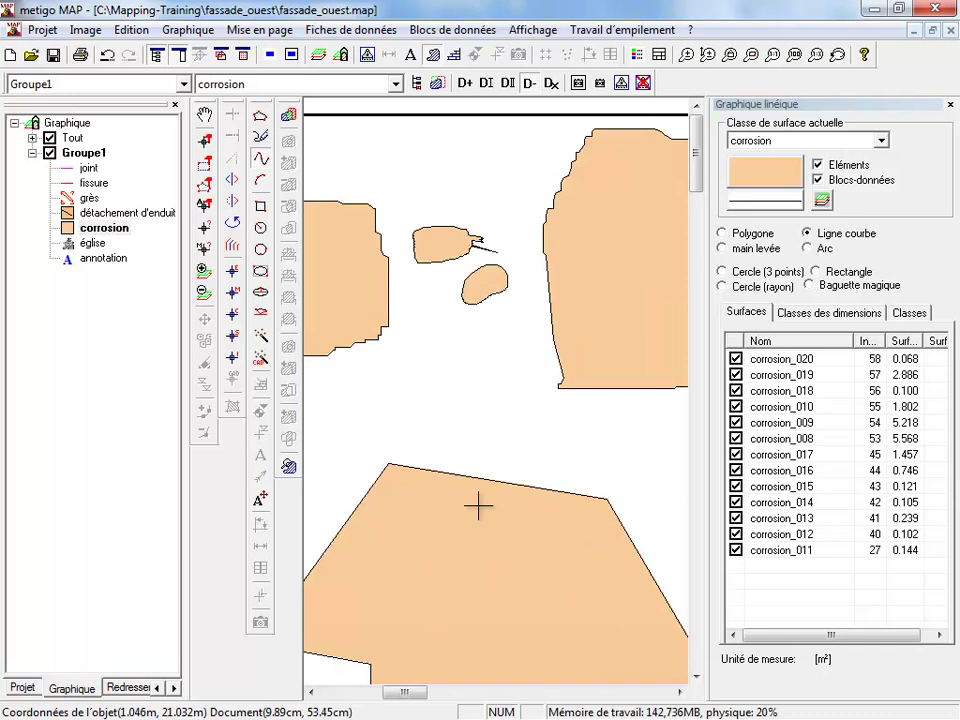
pyautogui.click(204, 140)
pyautogui.click(488, 283)
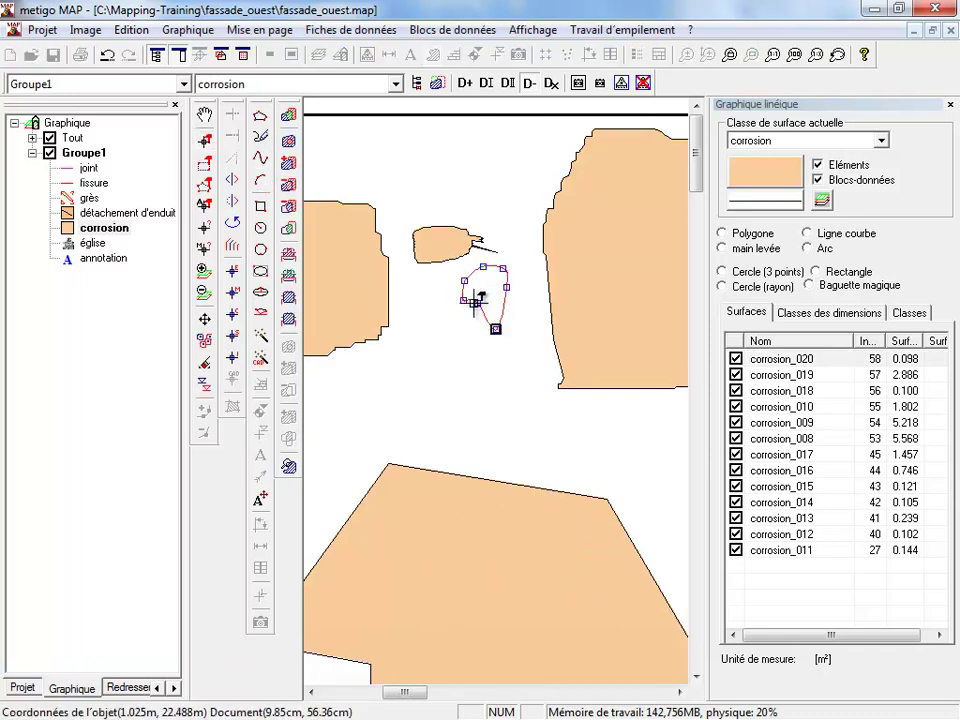
pyautogui.moveTo(464, 300); pyautogui.dragTo(441, 283)
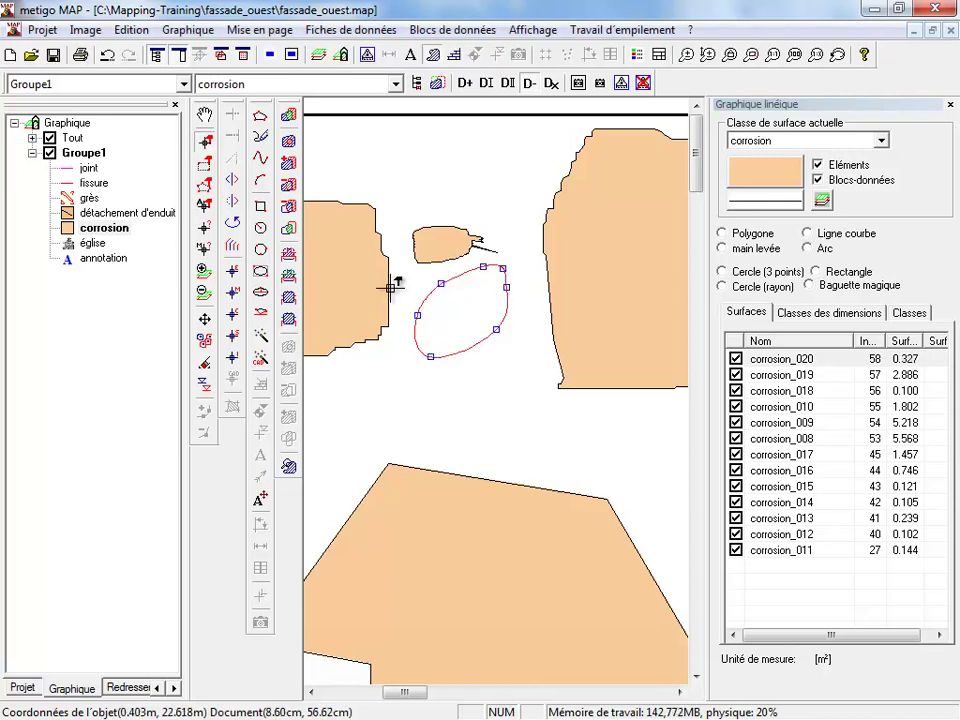
# - Draw a closed crescent-shaped corrosion surface of about 4.67 m² from successive arcs beside the notched polygon
pyautogui.click(259, 183)
pyautogui.scroll(-3, 407, 379)
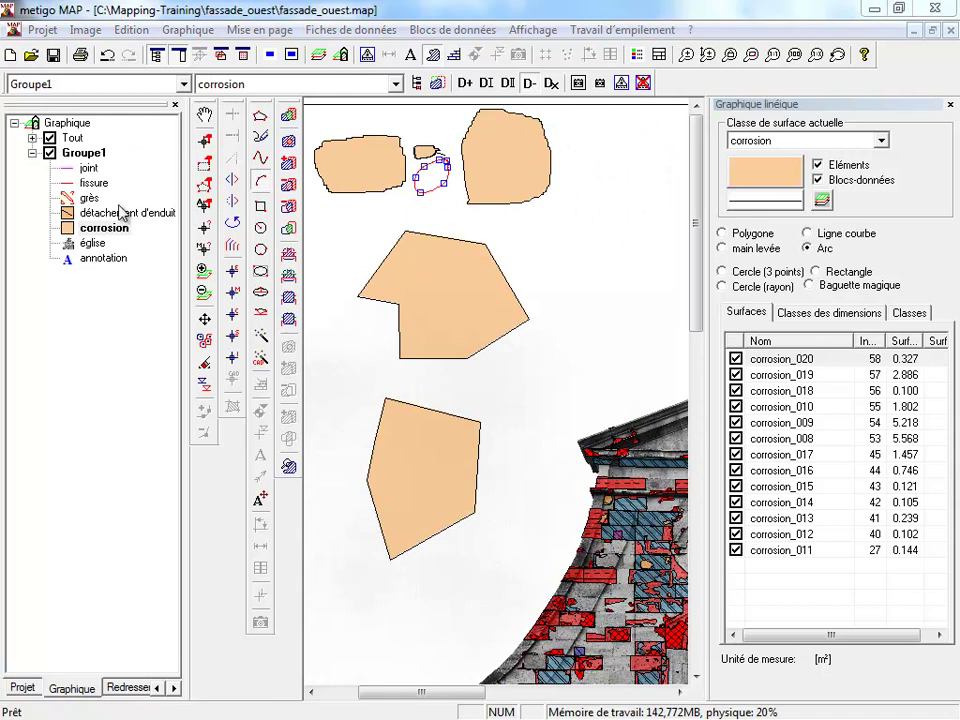
pyautogui.rightClick(533, 250)
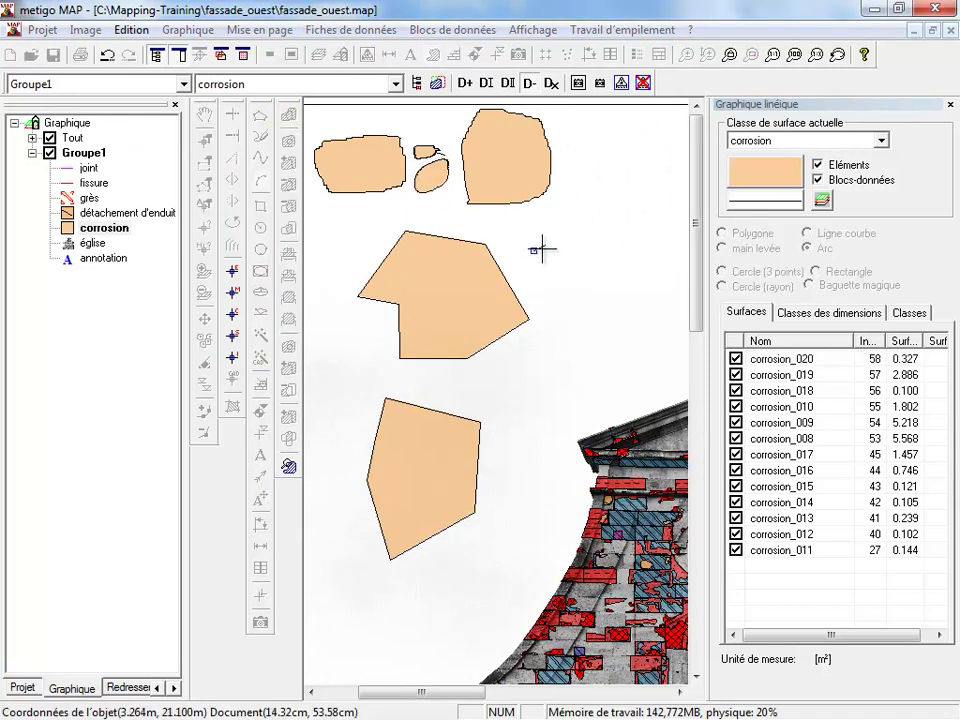
pyautogui.click(577, 210)
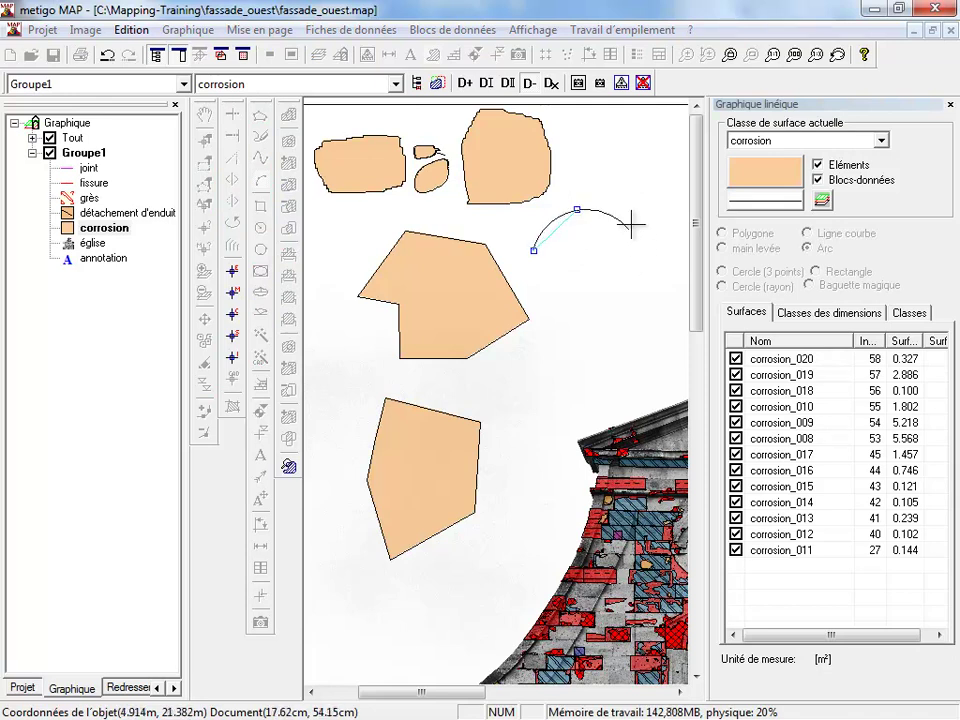
pyautogui.click(574, 337)
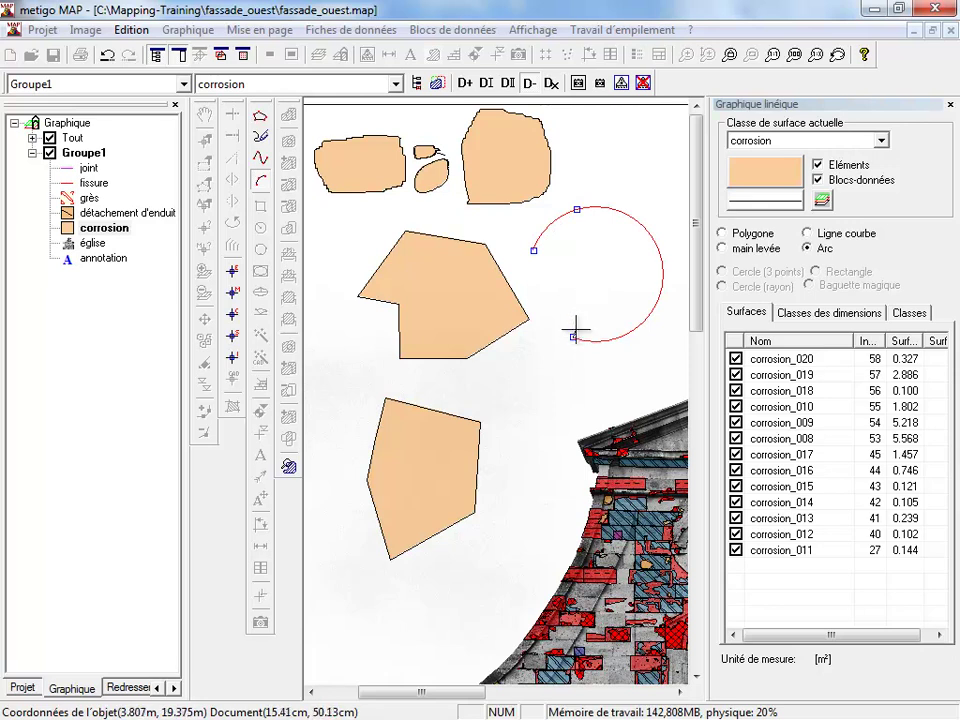
pyautogui.click(593, 268)
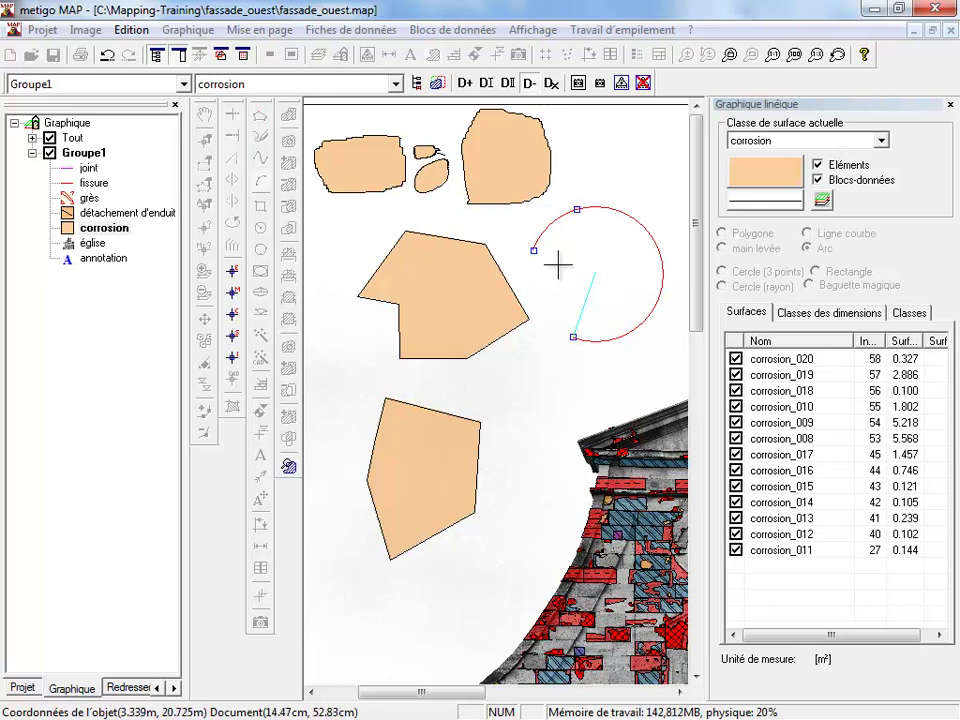
pyautogui.click(555, 260)
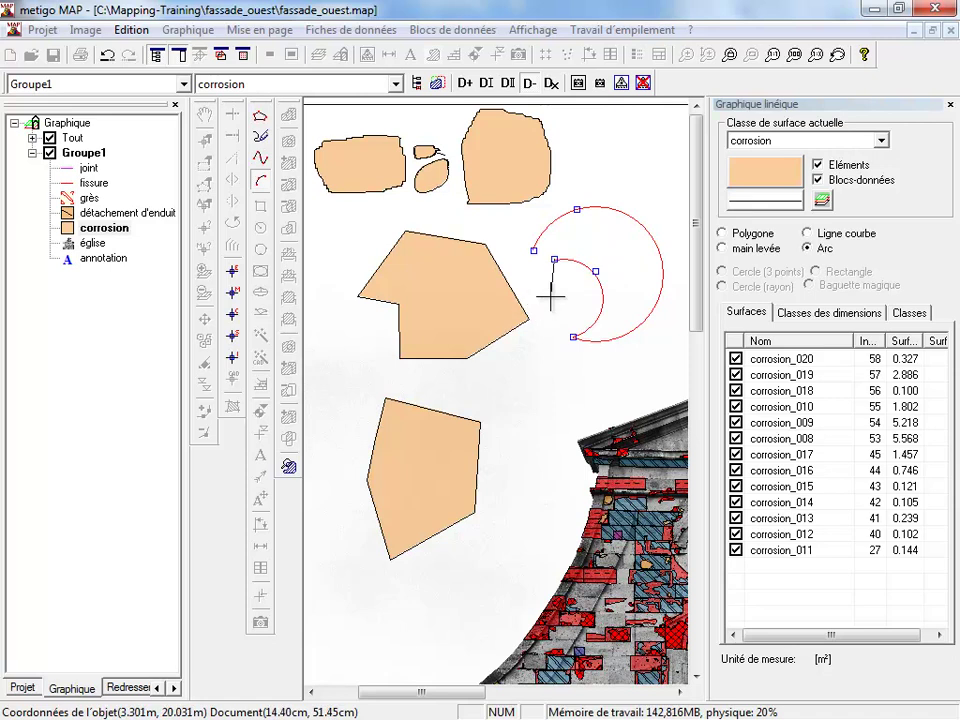
pyautogui.click(545, 292)
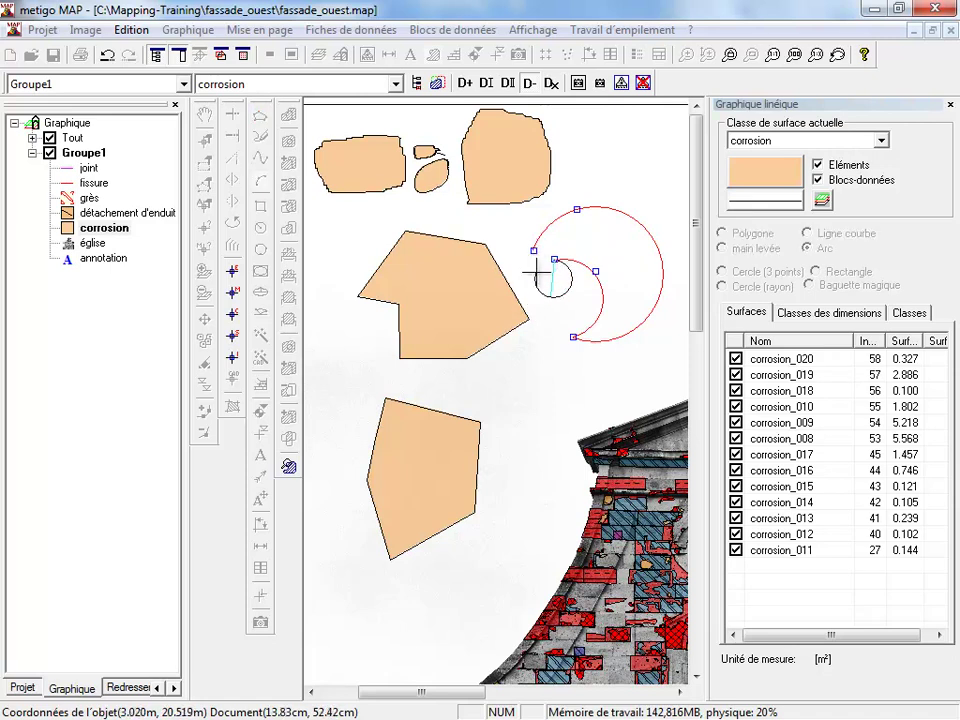
pyautogui.click(536, 270)
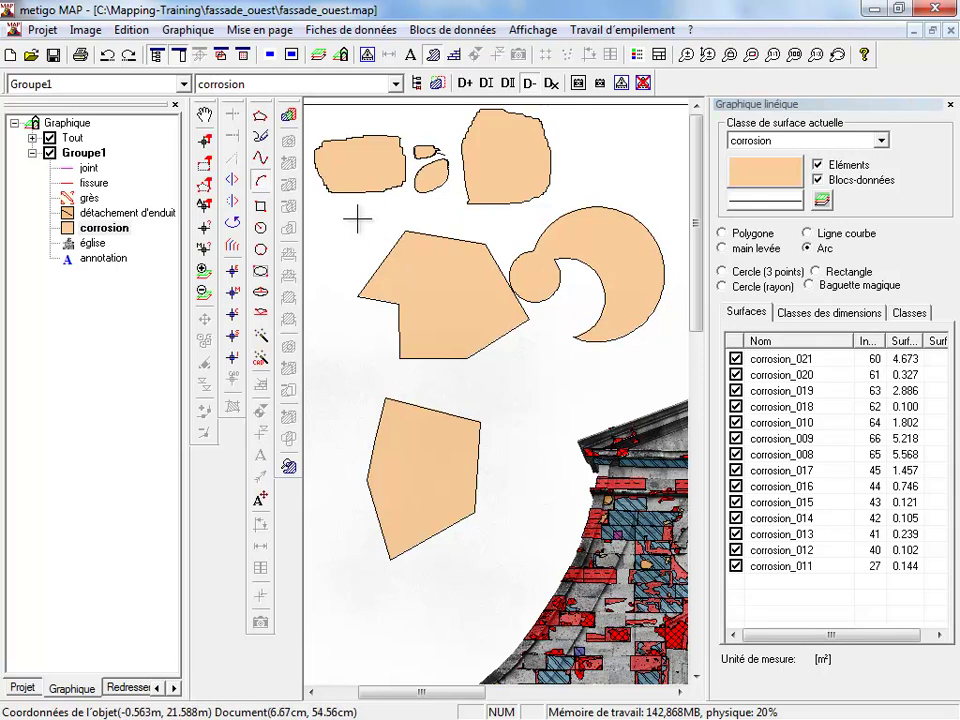
# - Select all the practice corrosion surfaces in the empty area beside the façade and delete them
pyautogui.click(204, 142)
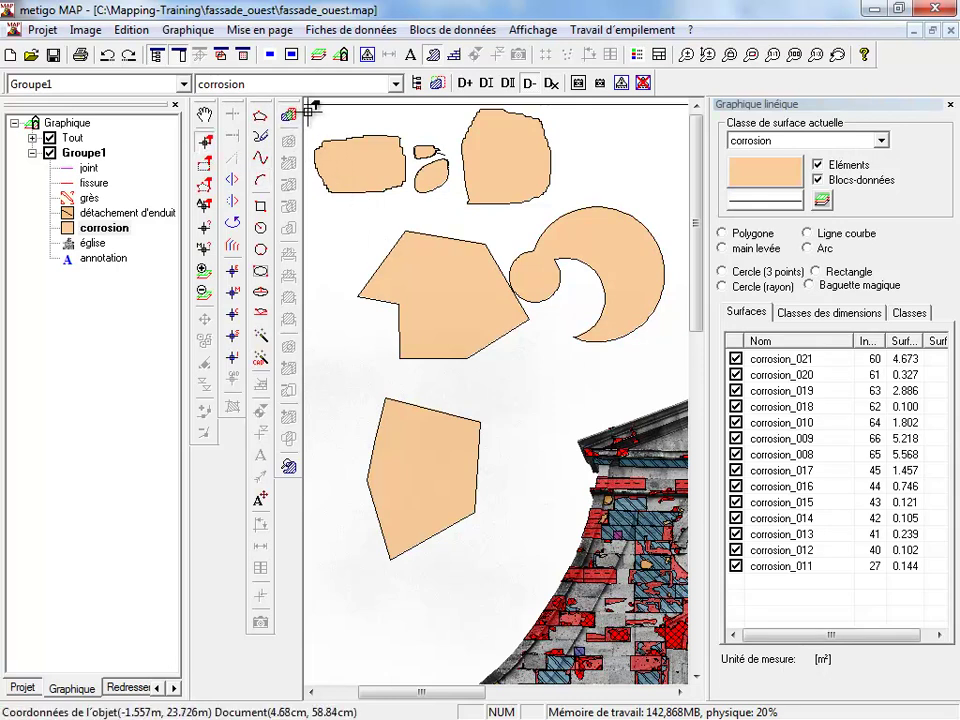
pyautogui.moveTo(311, 105); pyautogui.dragTo(673, 386)
pyautogui.moveTo(354, 375); pyautogui.dragTo(499, 585)
pyautogui.rightClick(412, 430)
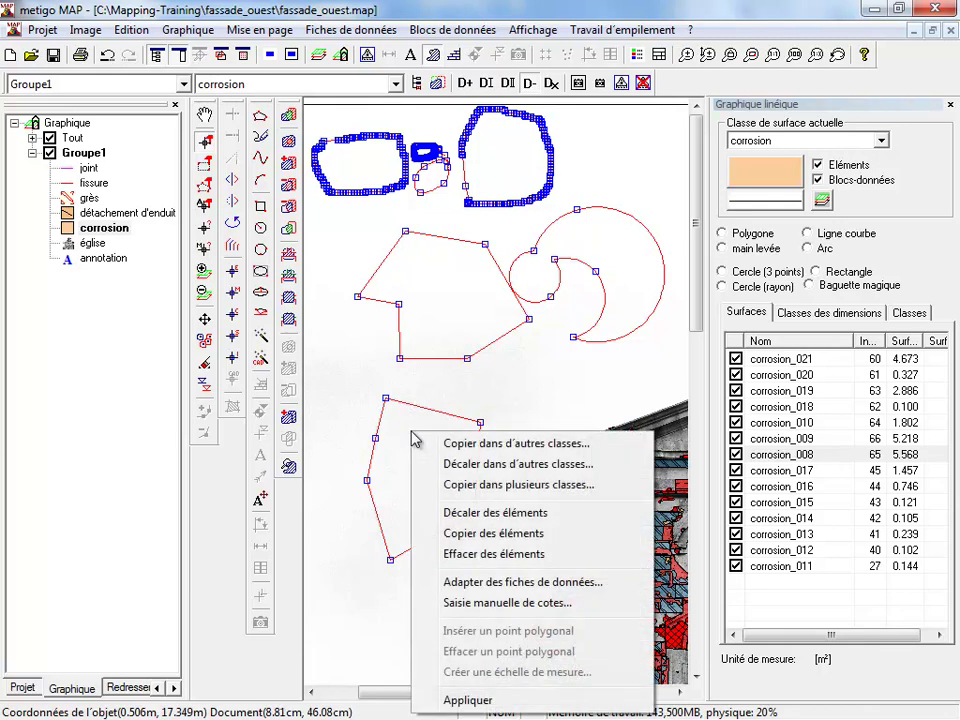
pyautogui.click(520, 556)
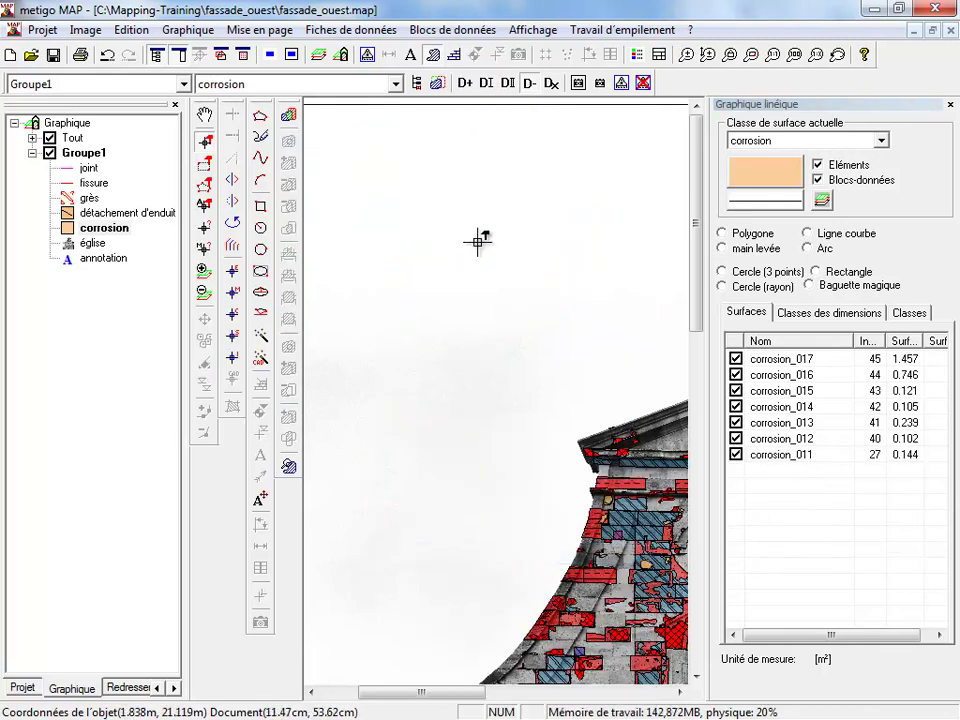
# - Draw one closed corrosion surface of about 7.07 m² combining straight polygon segments, a freehand stretch and straight closing segments
pyautogui.click(259, 116)
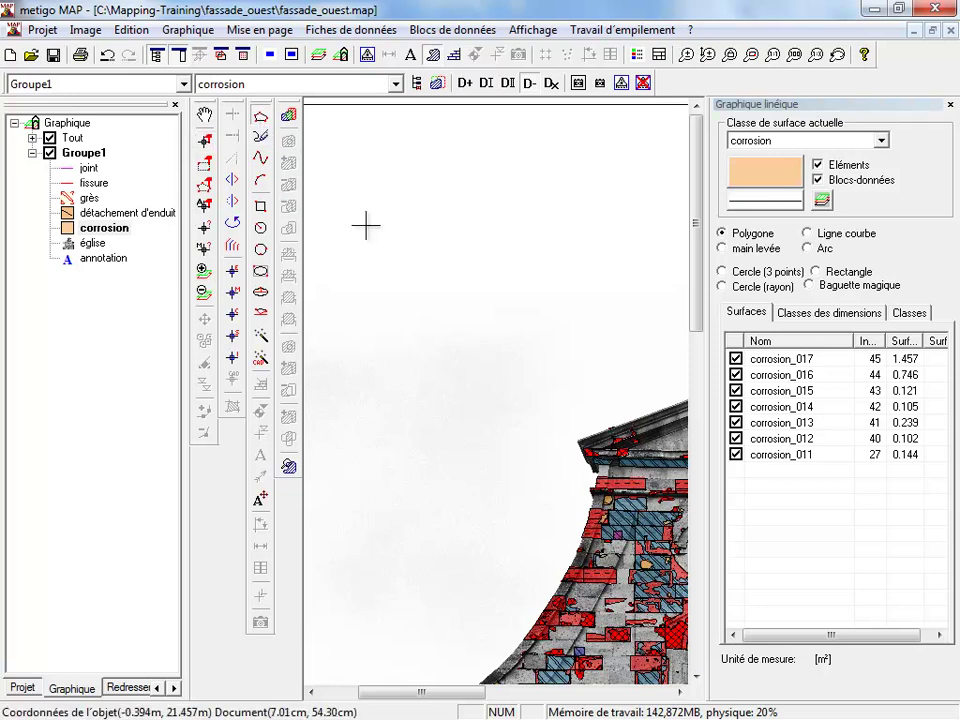
pyautogui.click(349, 158)
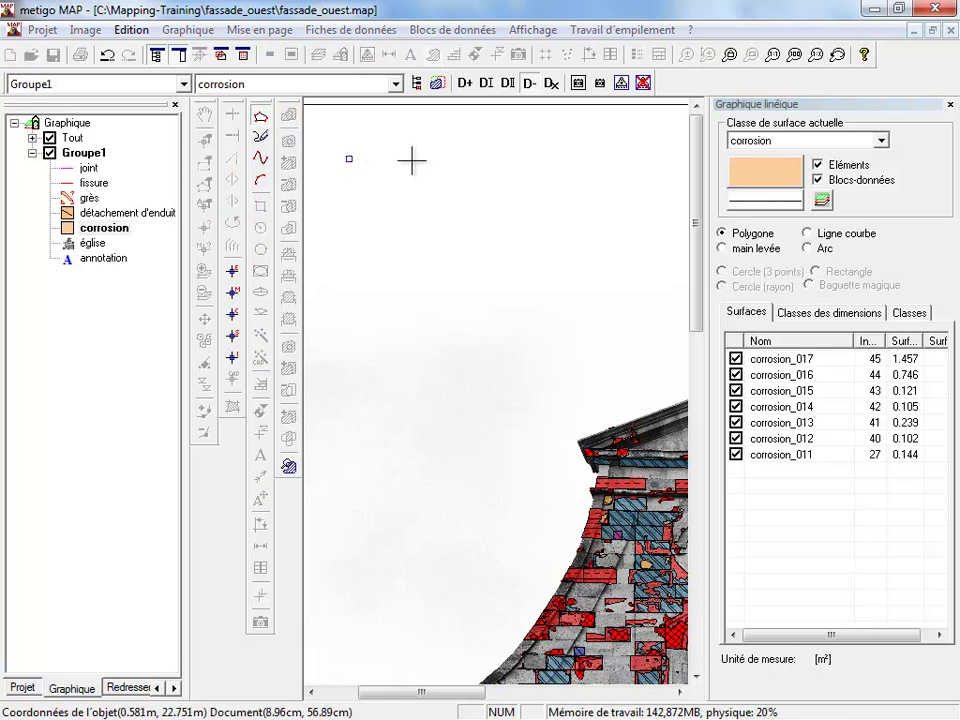
pyautogui.click(415, 154)
pyautogui.click(466, 229)
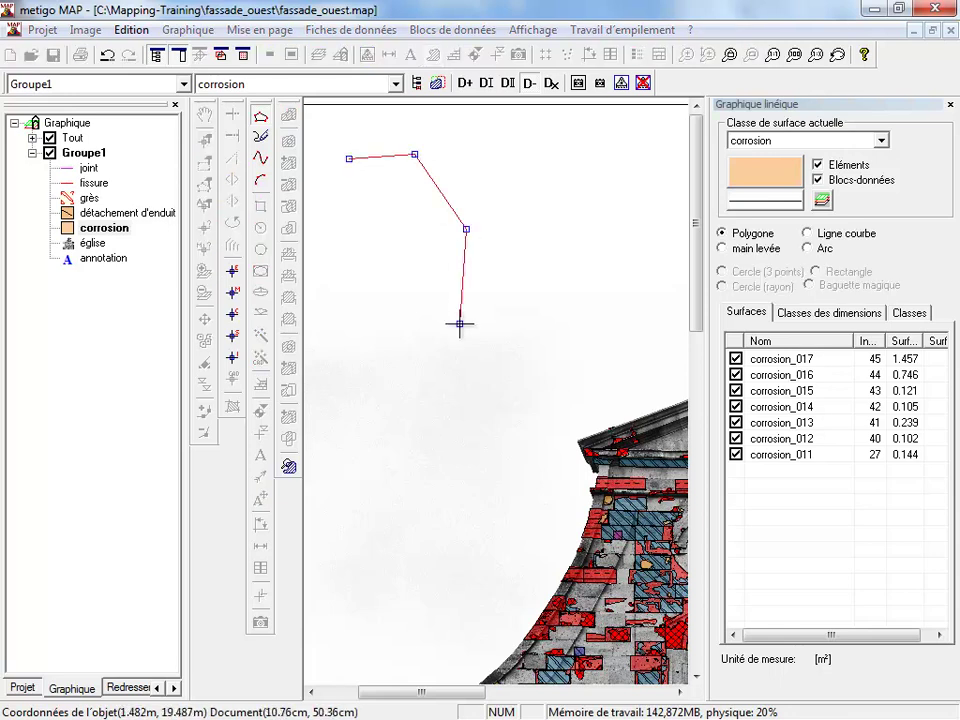
pyautogui.press('Tab')
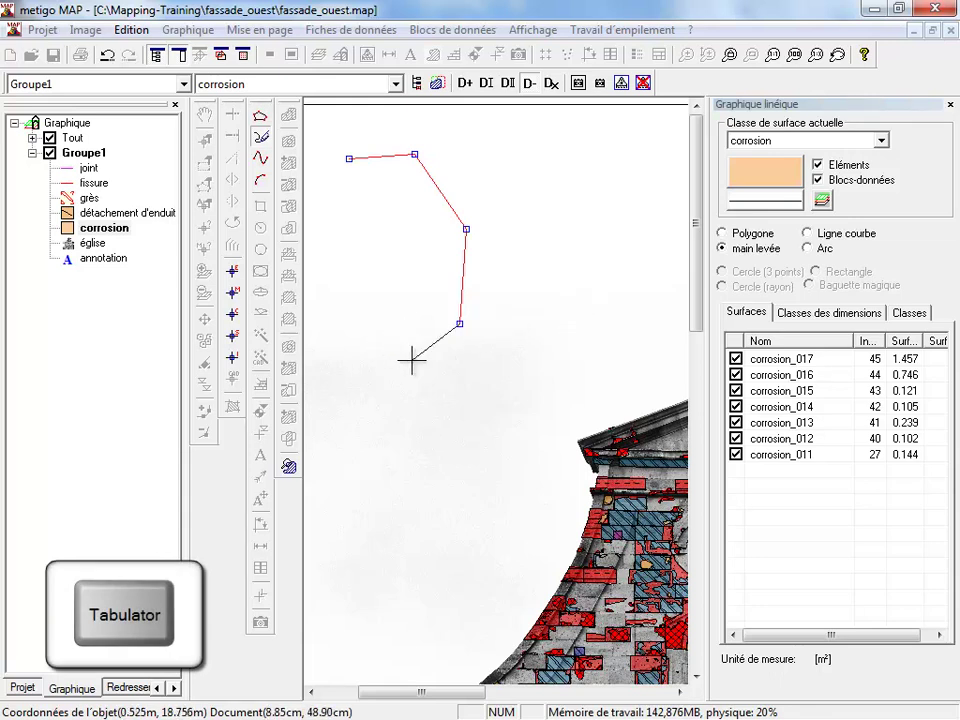
pyautogui.moveTo(420, 368)
pyautogui.mouseDown()
pyautogui.moveTo(381, 369)
pyautogui.moveTo(362, 273)
pyautogui.mouseUp()
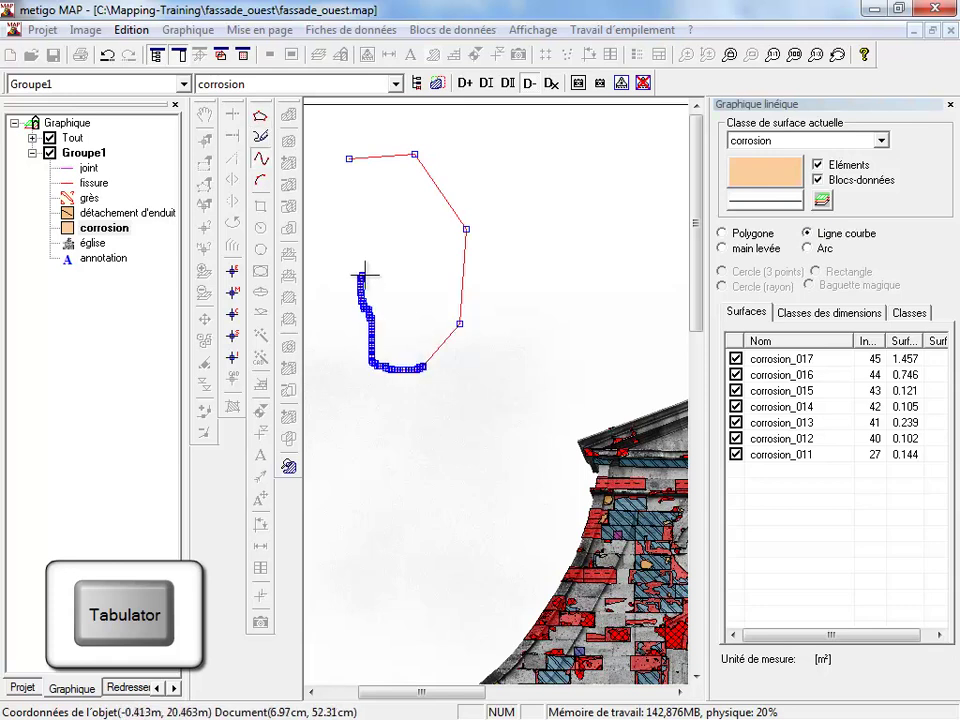
pyautogui.click(386, 252)
pyautogui.click(388, 203)
pyautogui.click(333, 203)
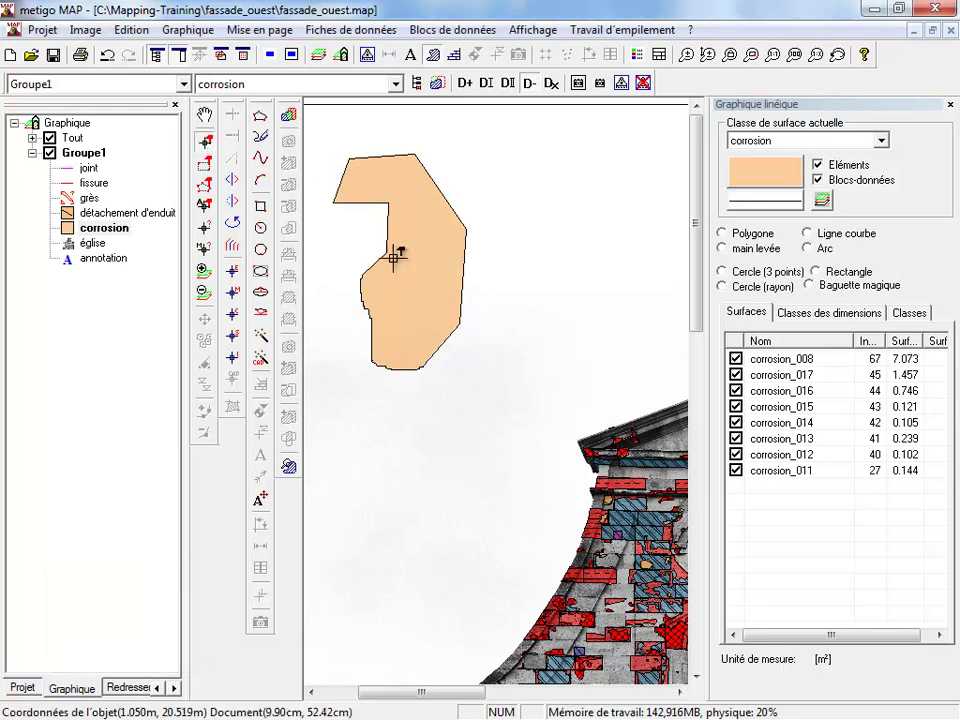
# - Select the mixed-outline surface and move three vertices at its inner notch inward, reducing it to about 6.80 m²
pyautogui.scroll(1, 390, 257)
pyautogui.scroll(1, 399, 141)
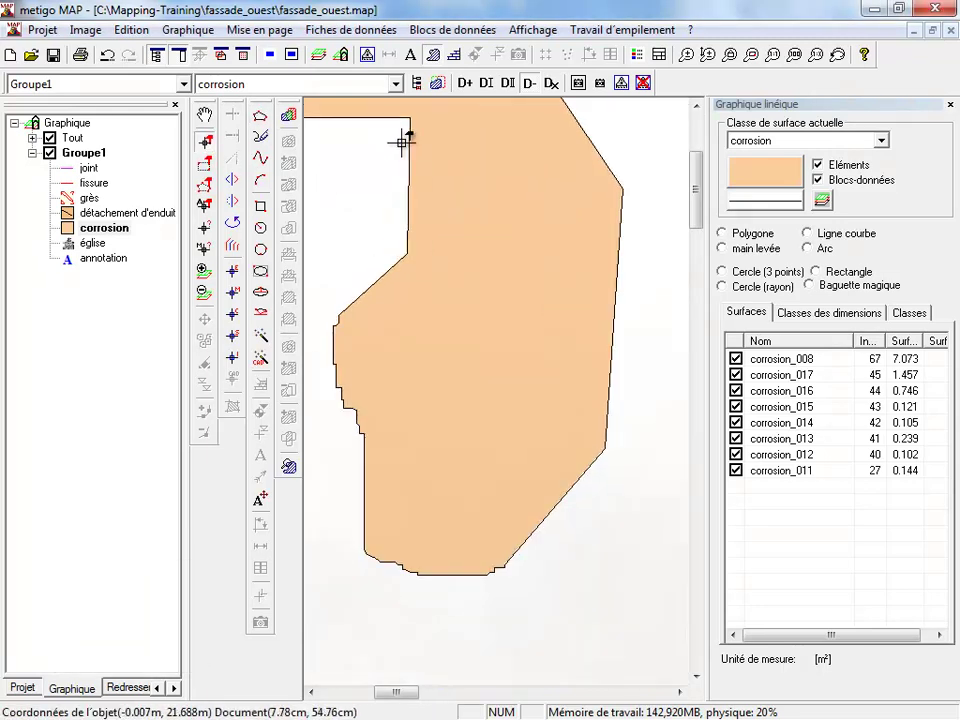
pyautogui.click(415, 256)
pyautogui.moveTo(408, 253); pyautogui.dragTo(452, 263)
pyautogui.moveTo(340, 312); pyautogui.dragTo(378, 304)
pyautogui.moveTo(336, 311); pyautogui.dragTo(386, 287)
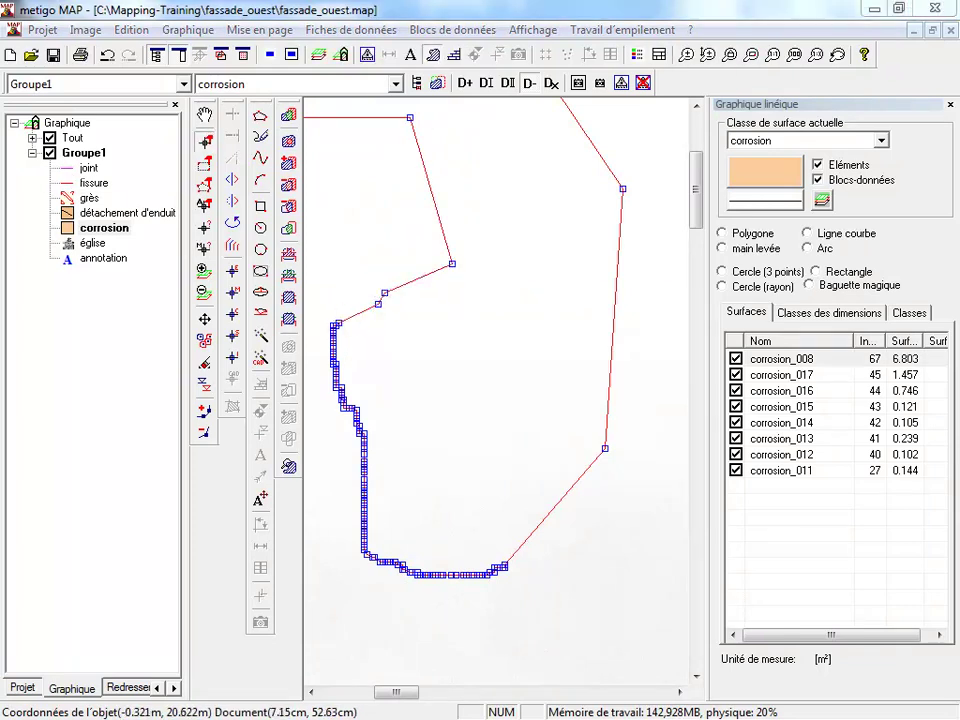
# - Delete the two small-step vertices between the notch corner and the start of the freehand stretch
pyautogui.click(205, 434)
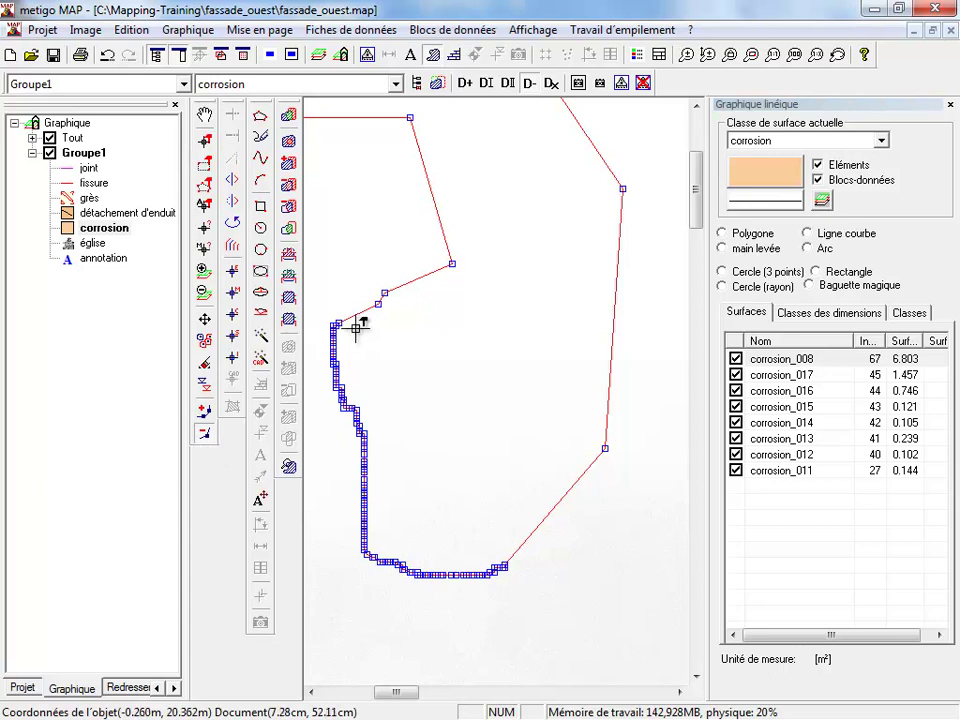
pyautogui.click(379, 304)
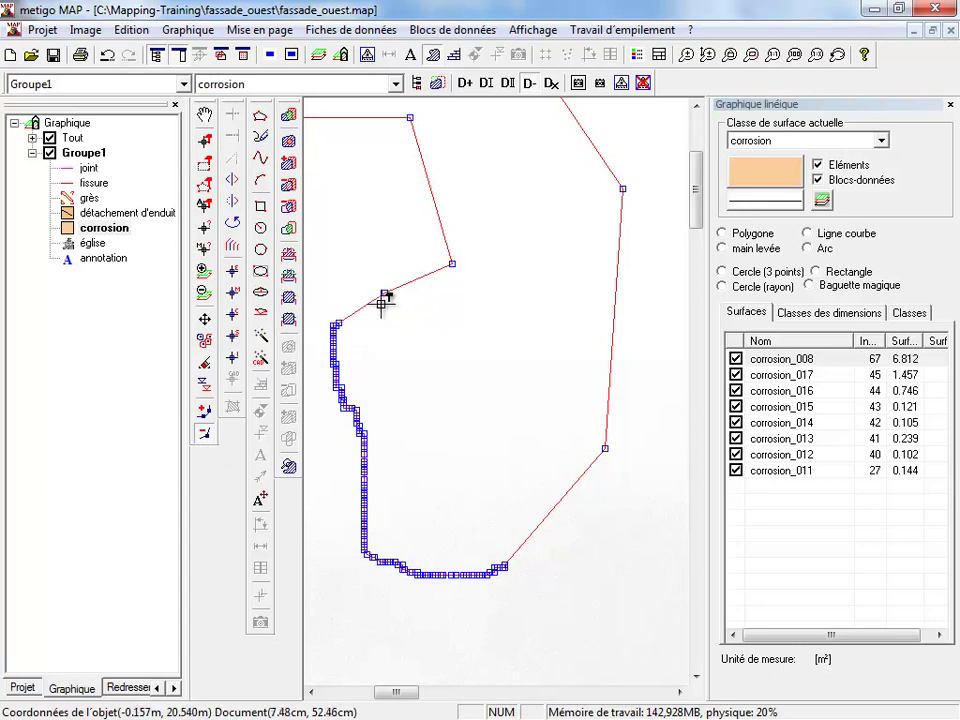
pyautogui.click(384, 293)
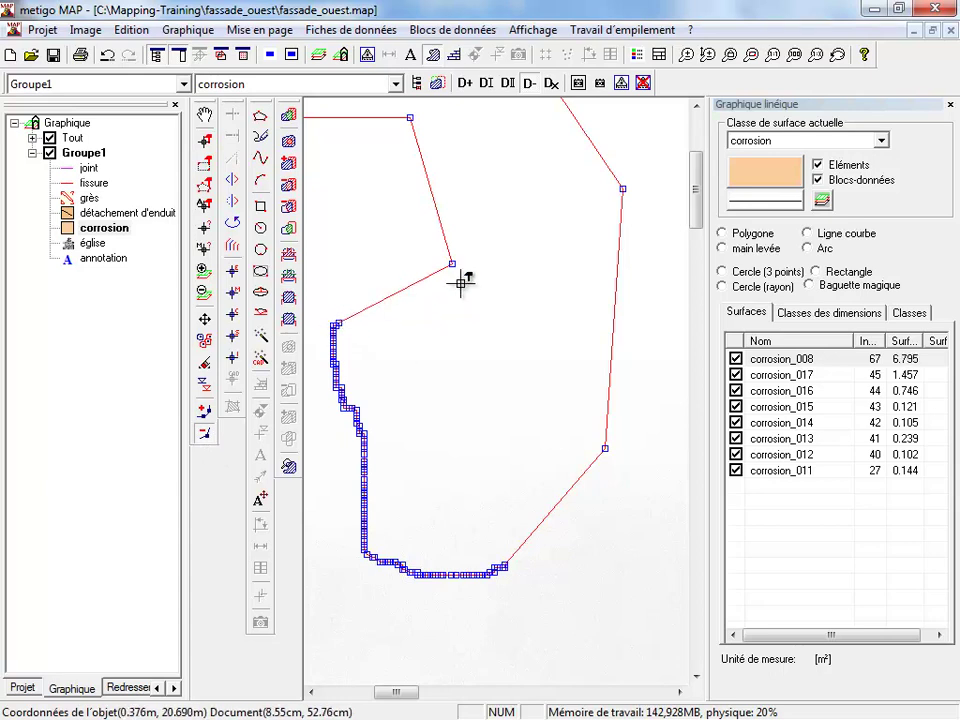
# - Replace the long straight outer edge with a new bulging vertex path between its two end vertices, enlarging the surface to about 7.61 m²
pyautogui.click(207, 412)
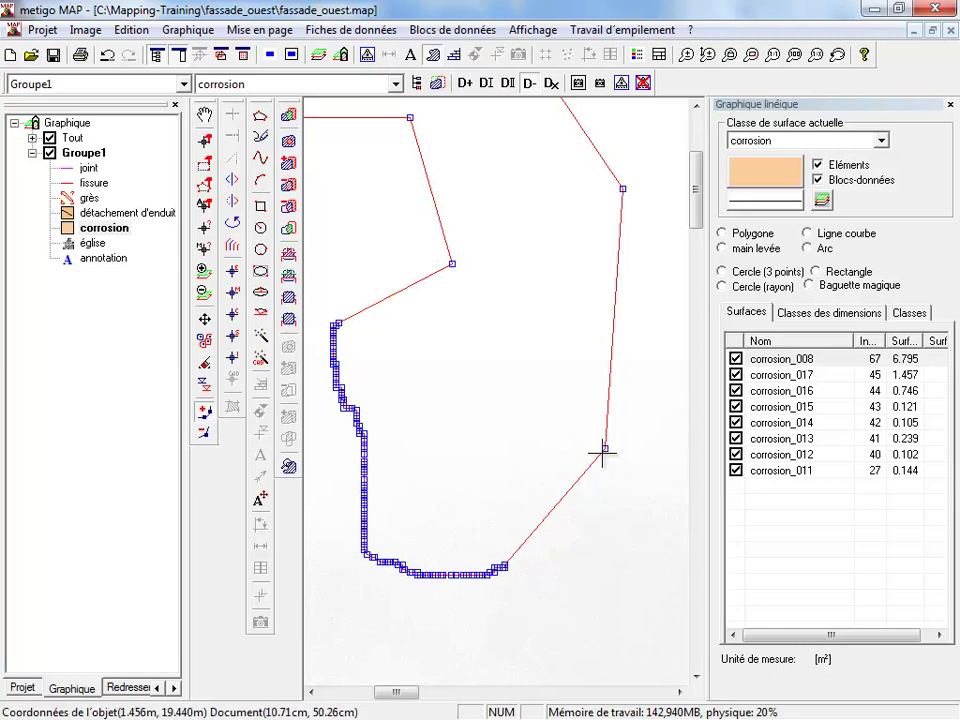
pyautogui.moveTo(604, 448); pyautogui.dragTo(607, 289)
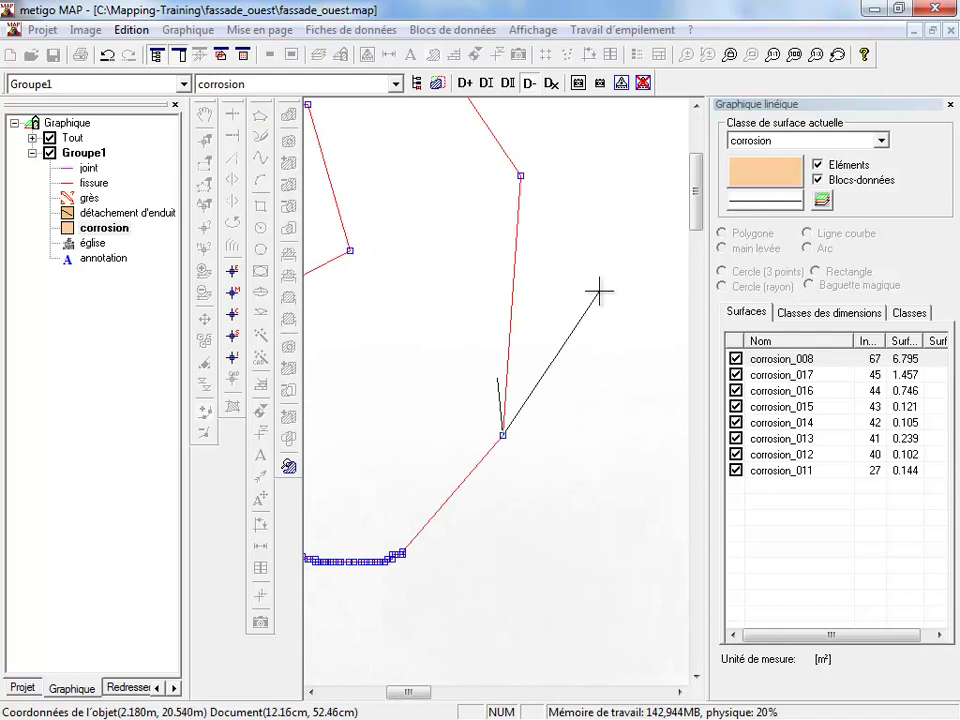
pyautogui.click(607, 288)
pyautogui.click(606, 228)
pyautogui.click(567, 221)
pyautogui.click(582, 191)
pyautogui.click(574, 162)
pyautogui.click(552, 157)
pyautogui.click(541, 198)
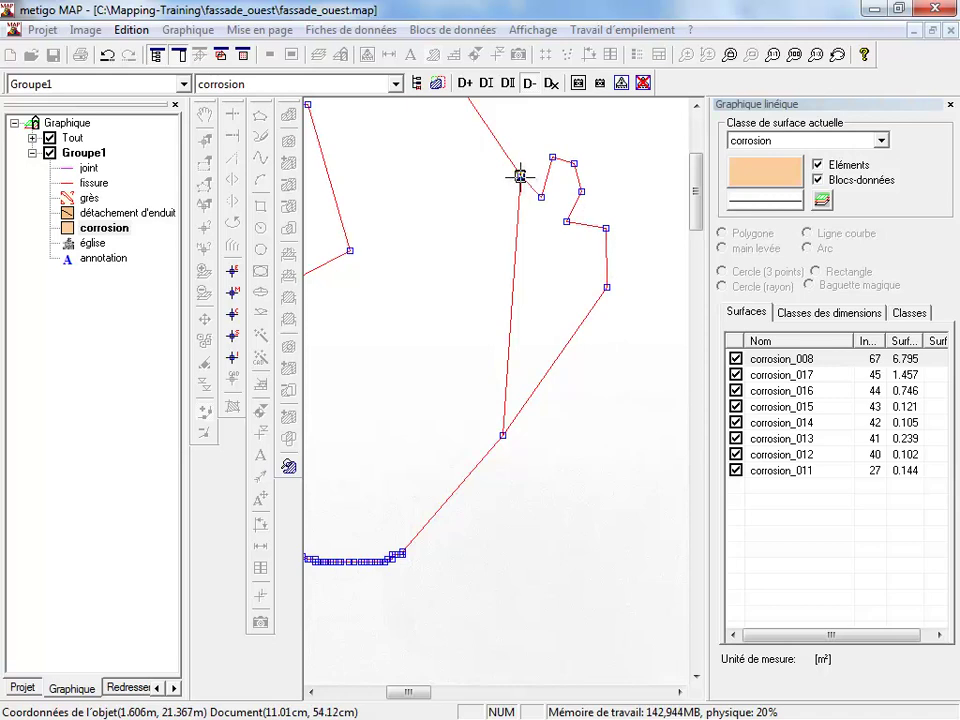
pyautogui.click(520, 176)
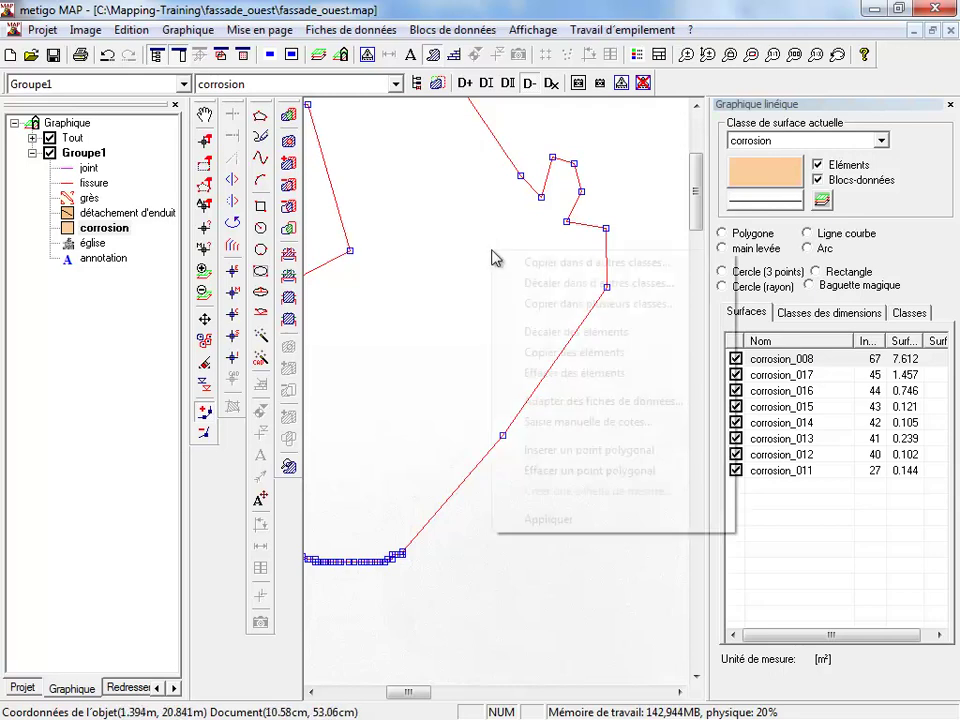
# - Delete the reshaped mixed-outline corrosion surface
pyautogui.rightClick(491, 250)
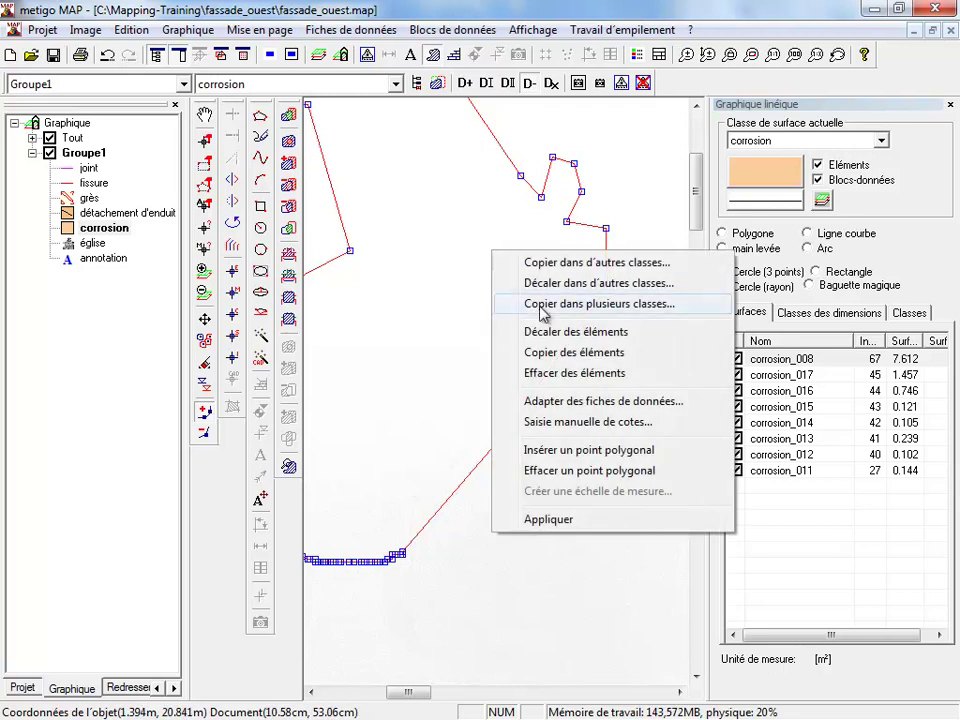
pyautogui.click(585, 373)
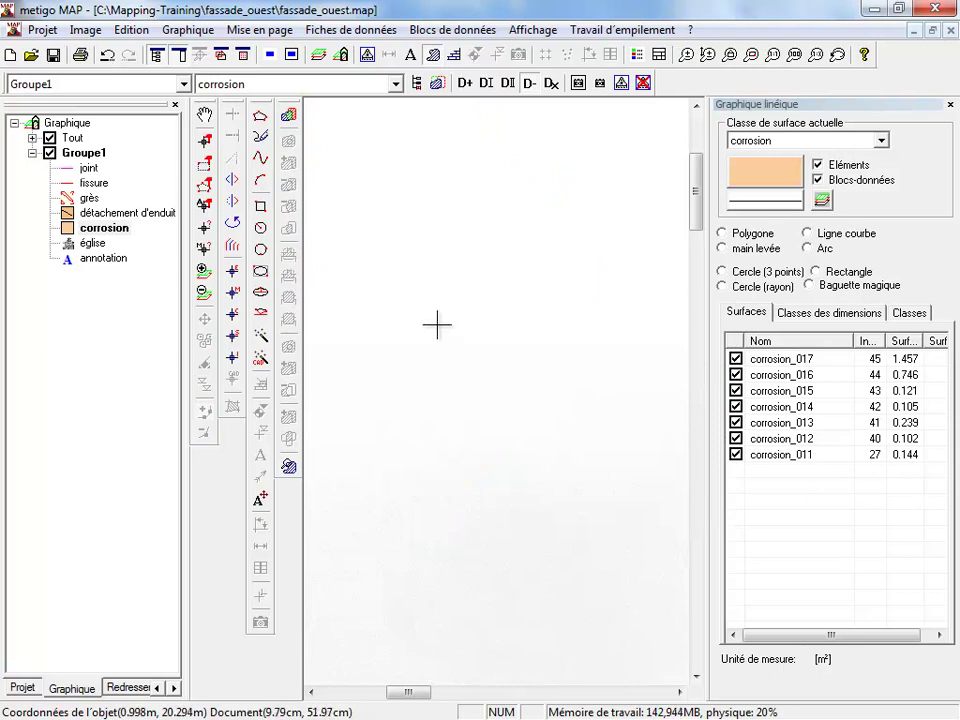
# - Draw a rectangular corrosion surface of about 18 m² in the empty area beside the curved gable
pyautogui.click(261, 207)
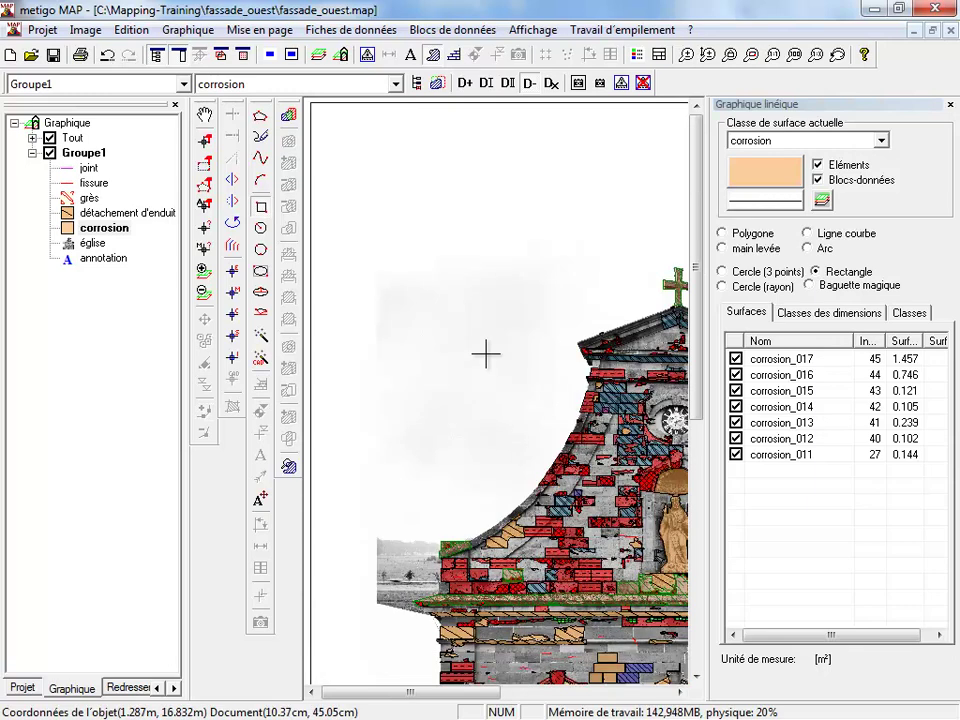
pyautogui.scroll(1, 448, 401)
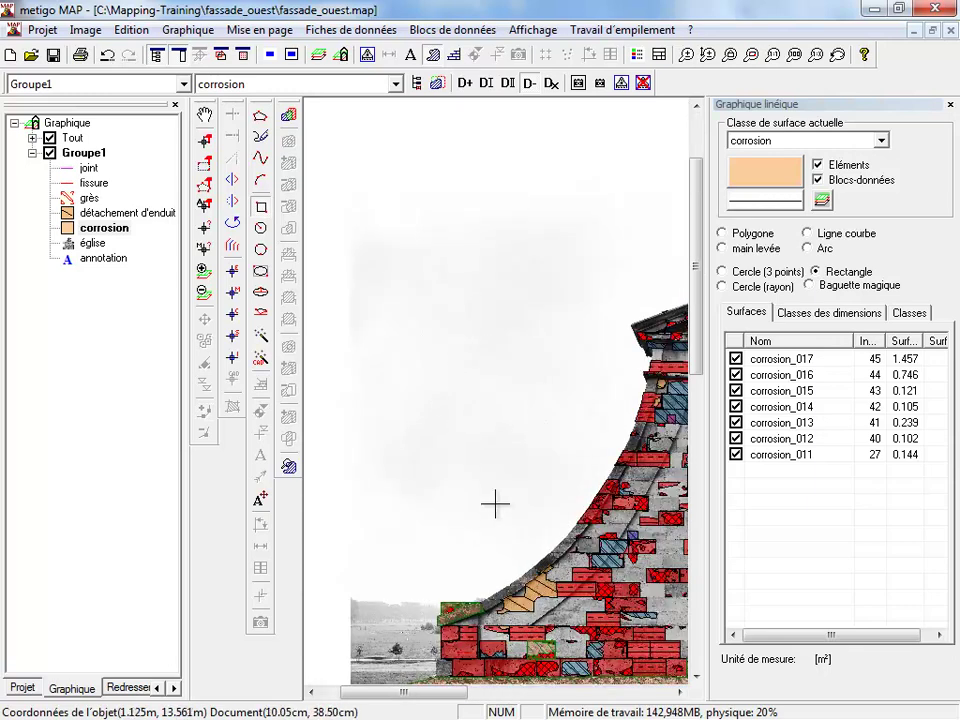
pyautogui.click(355, 263)
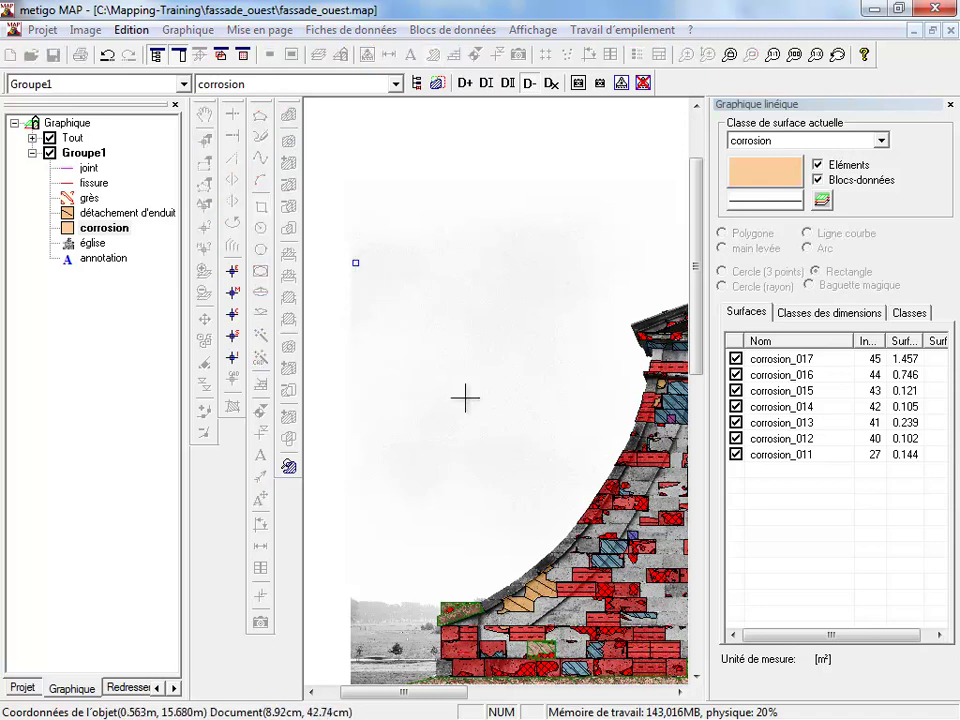
pyautogui.click(581, 461)
# - Select the corrosion rectangle and move its upper-left corner inward to shrink it to about 8.95 m²
pyautogui.click(204, 141)
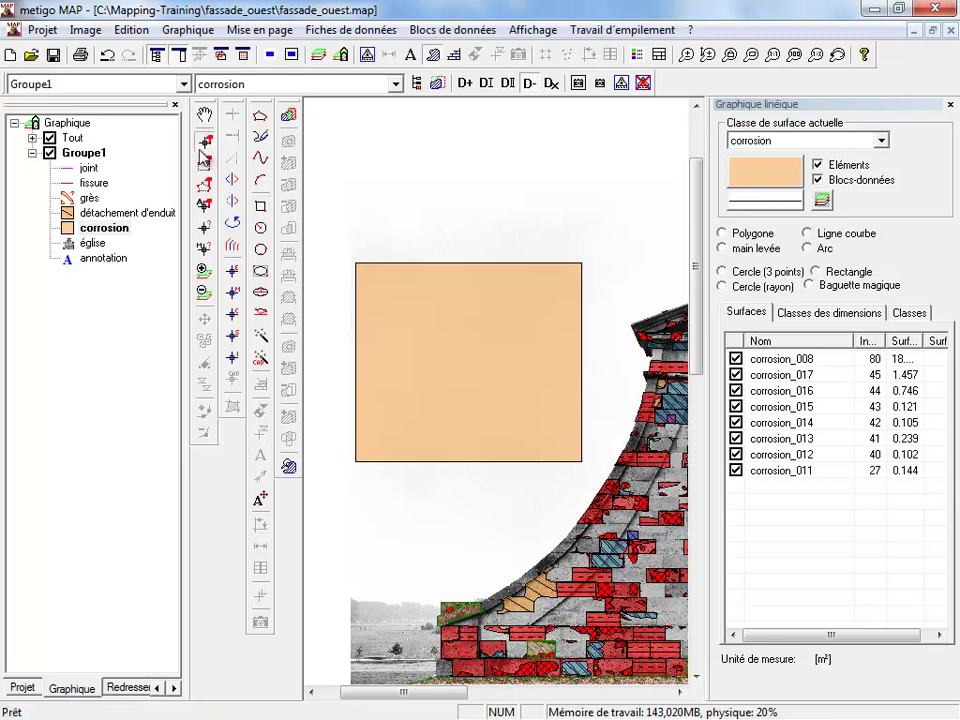
pyautogui.click(357, 262)
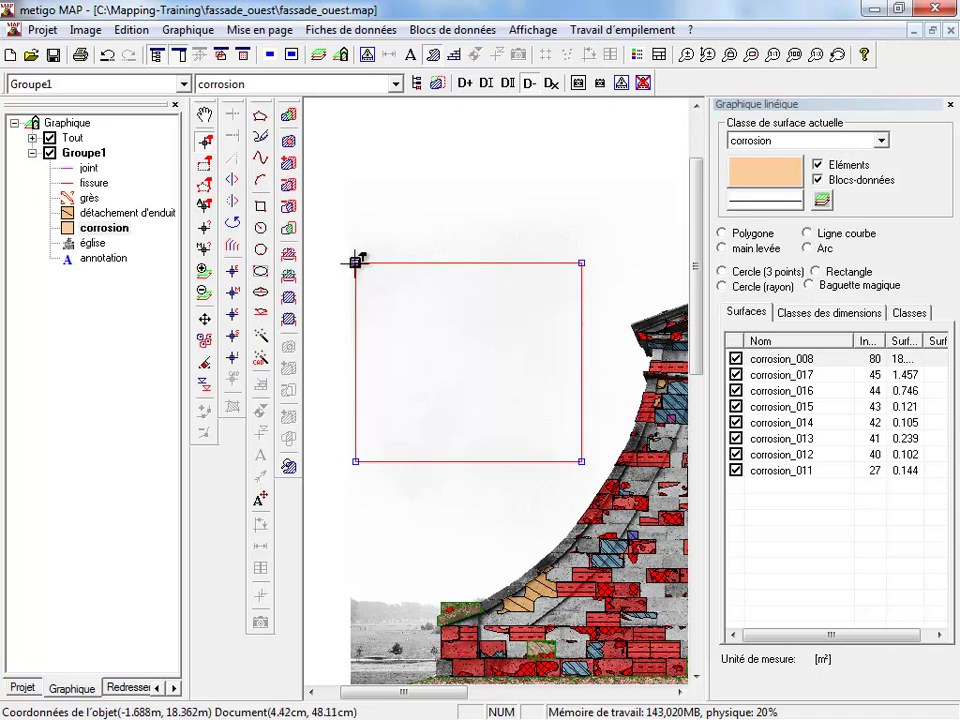
pyautogui.moveTo(356, 262); pyautogui.dragTo(428, 316)
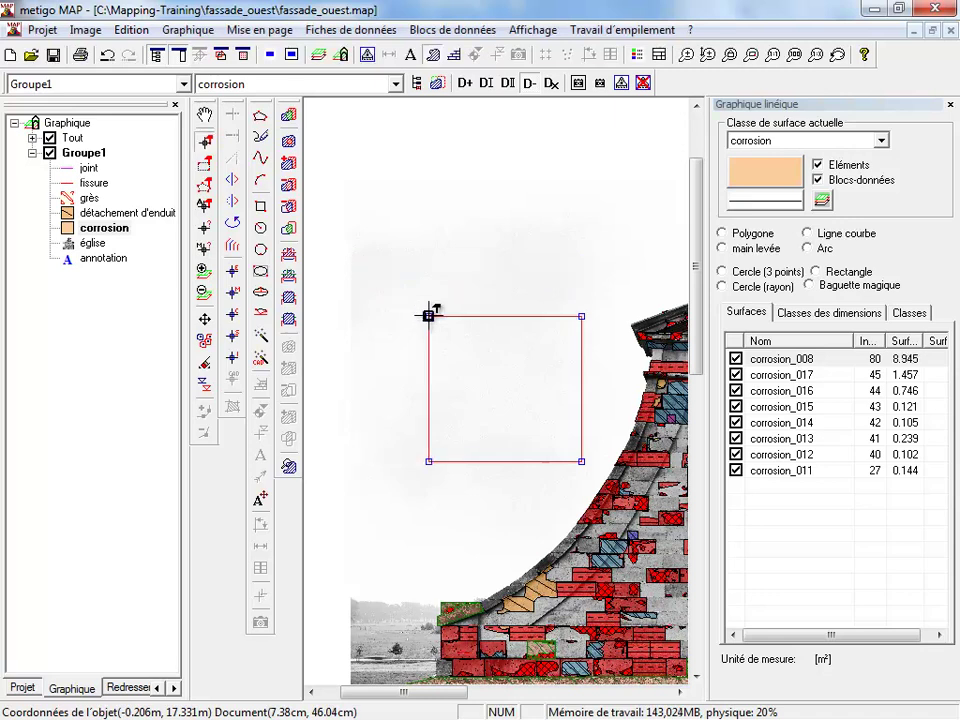
# - Draw a circular corrosion surface by centre and radius, about 1.54 m in radius, above the corrosion rectangle
pyautogui.click(260, 228)
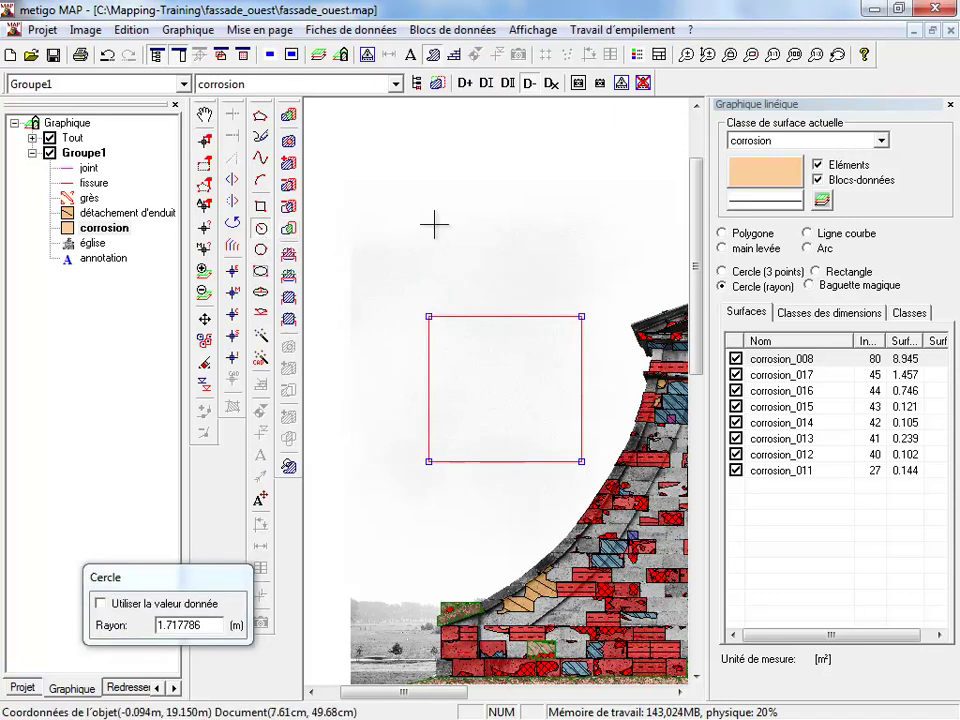
pyautogui.click(420, 168)
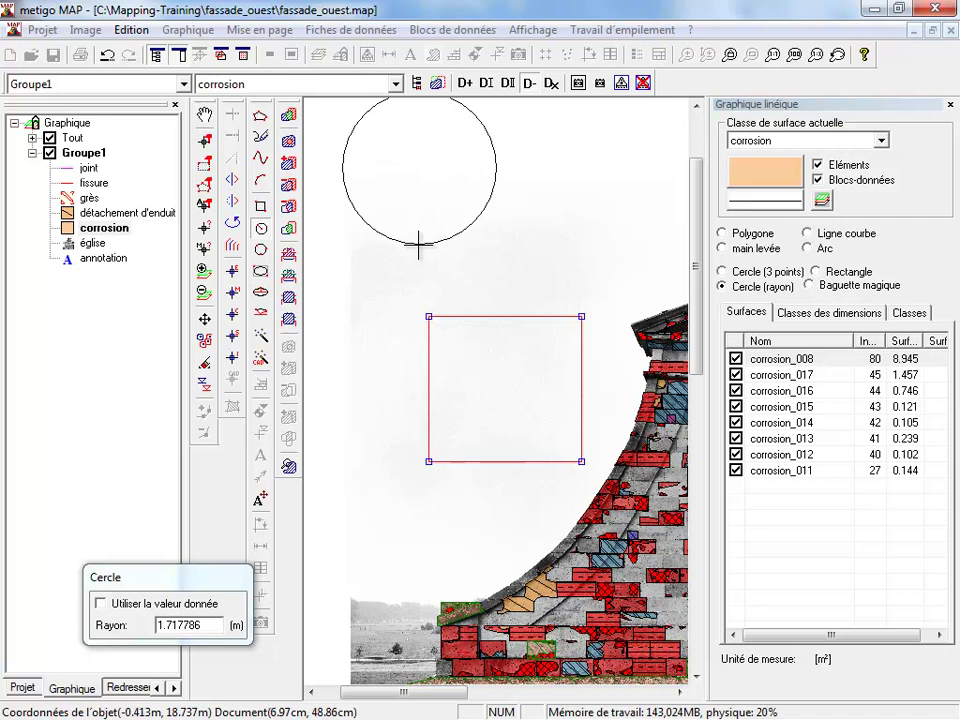
pyautogui.click(418, 244)
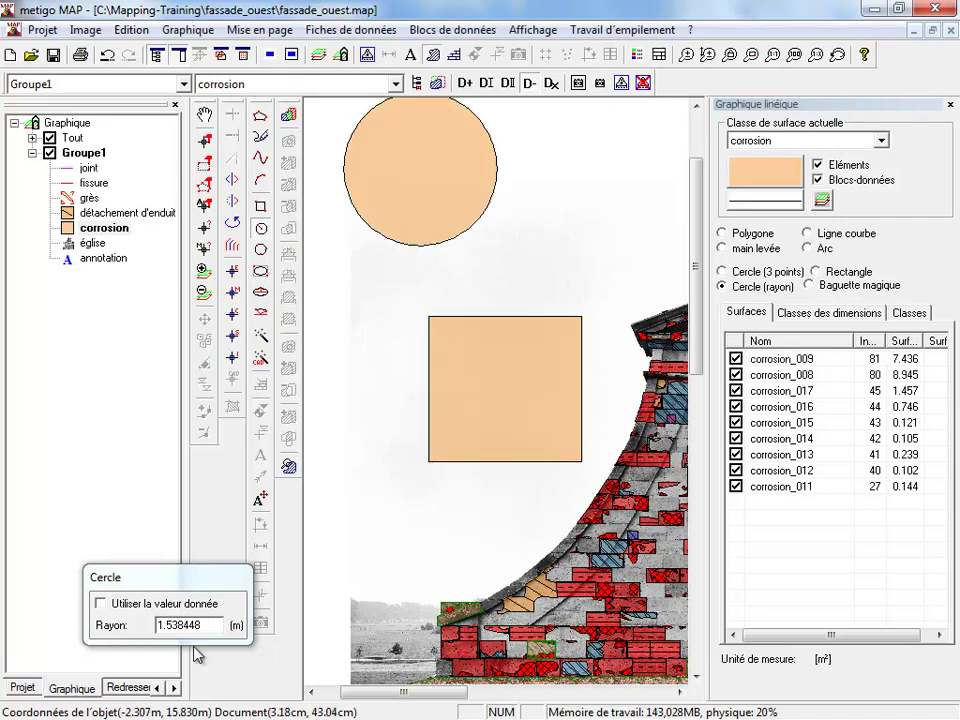
# - Fix the circle radius at the given value of 1.538448 m and place three more corrosion circles around the rectangle
pyautogui.click(100, 604)
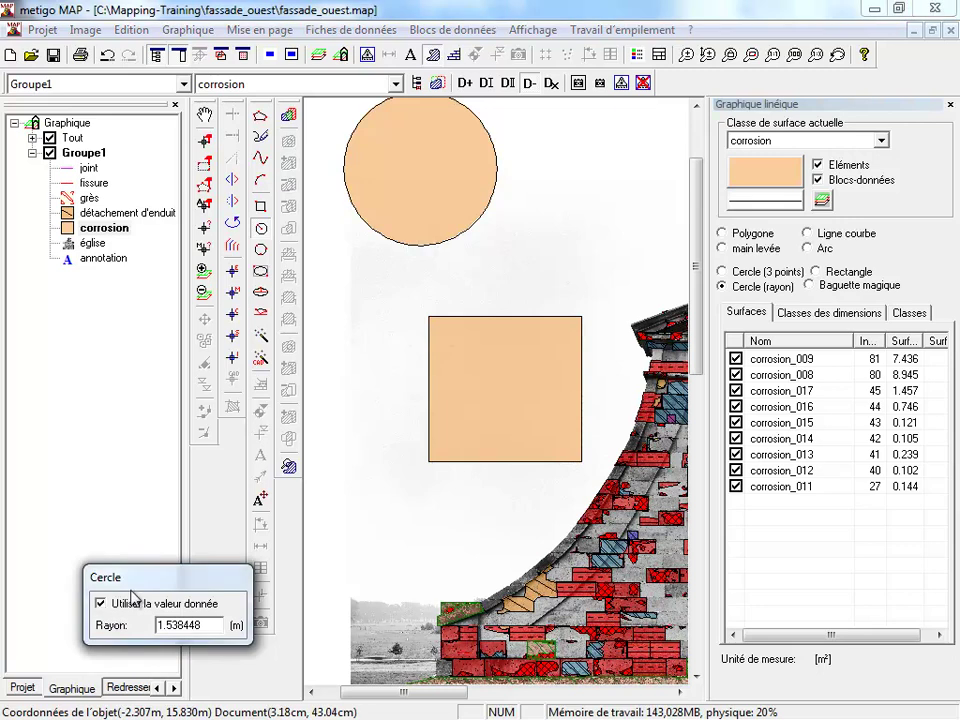
pyautogui.click(600, 179)
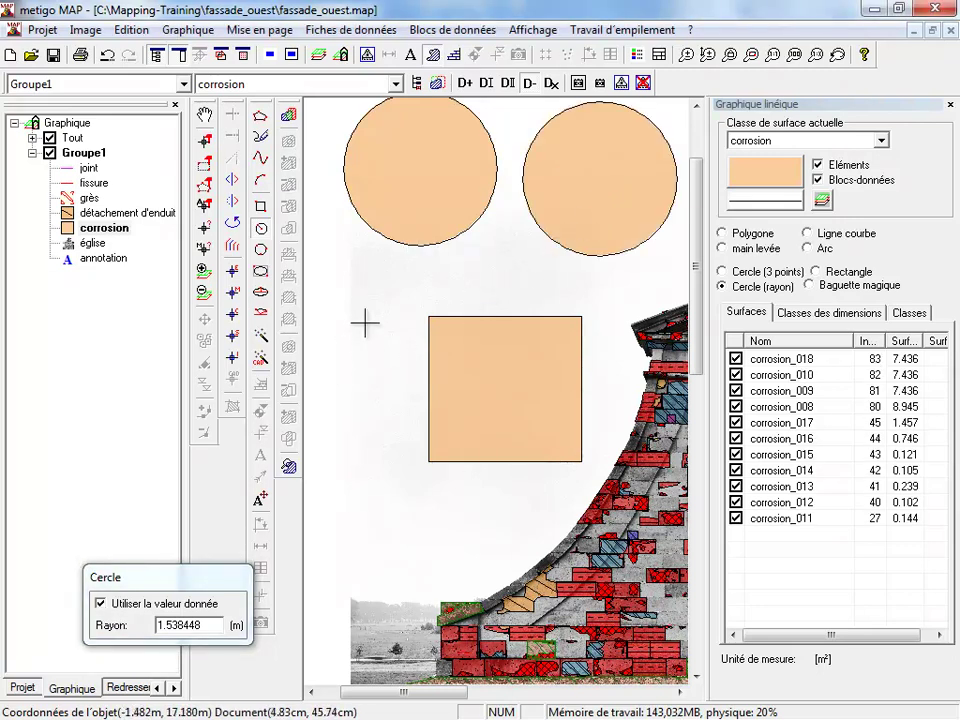
pyautogui.click(365, 322)
pyautogui.click(516, 279)
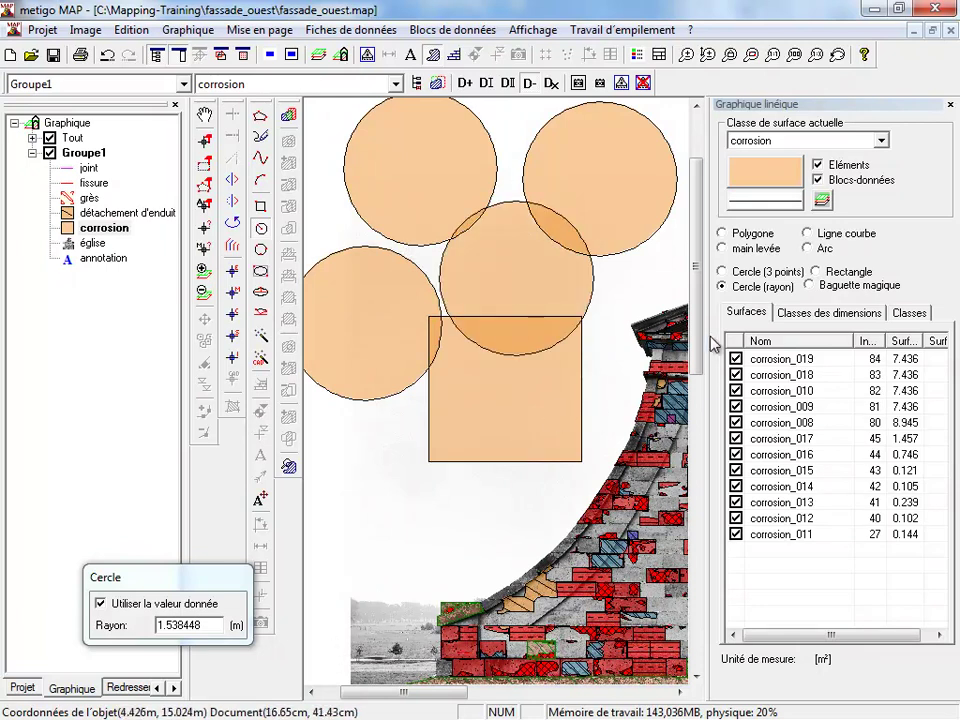
# - Set the fixed circle radius to 1 m and place three small corrosion circles in a row above the larger ones
pyautogui.scroll(3, 520, 450)
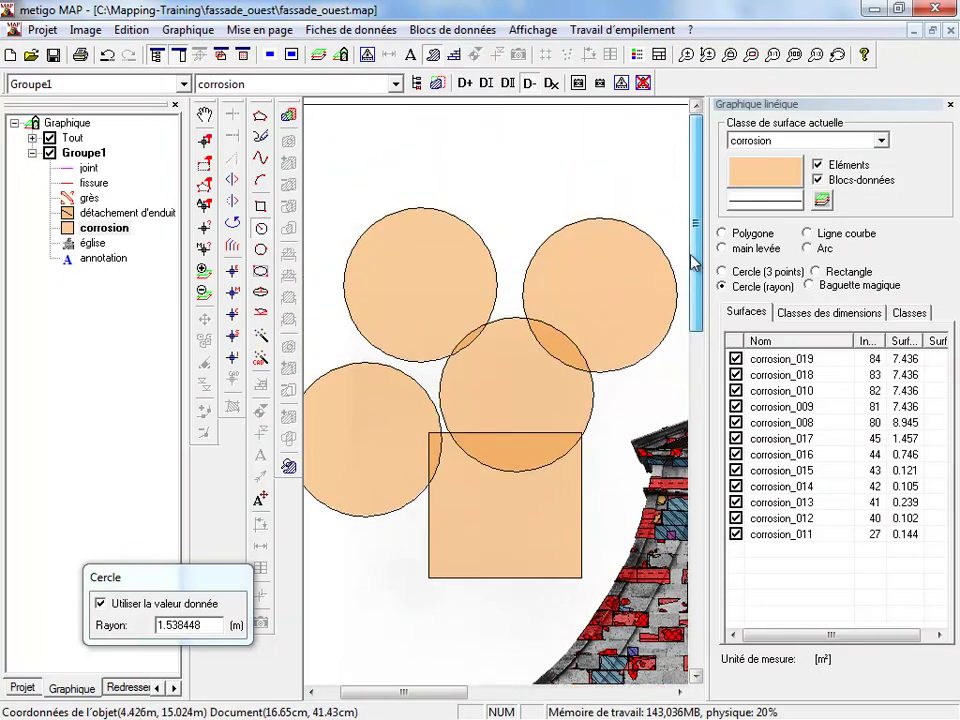
pyautogui.doubleClick(177, 626)
pyautogui.write('1')
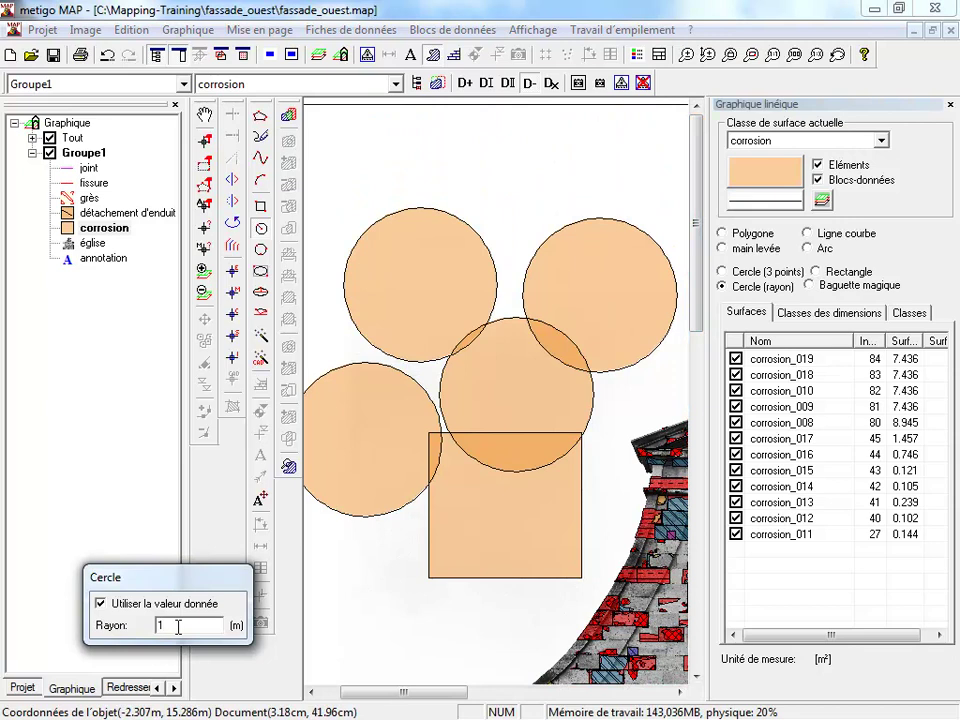
pyautogui.click(524, 160)
pyautogui.click(354, 157)
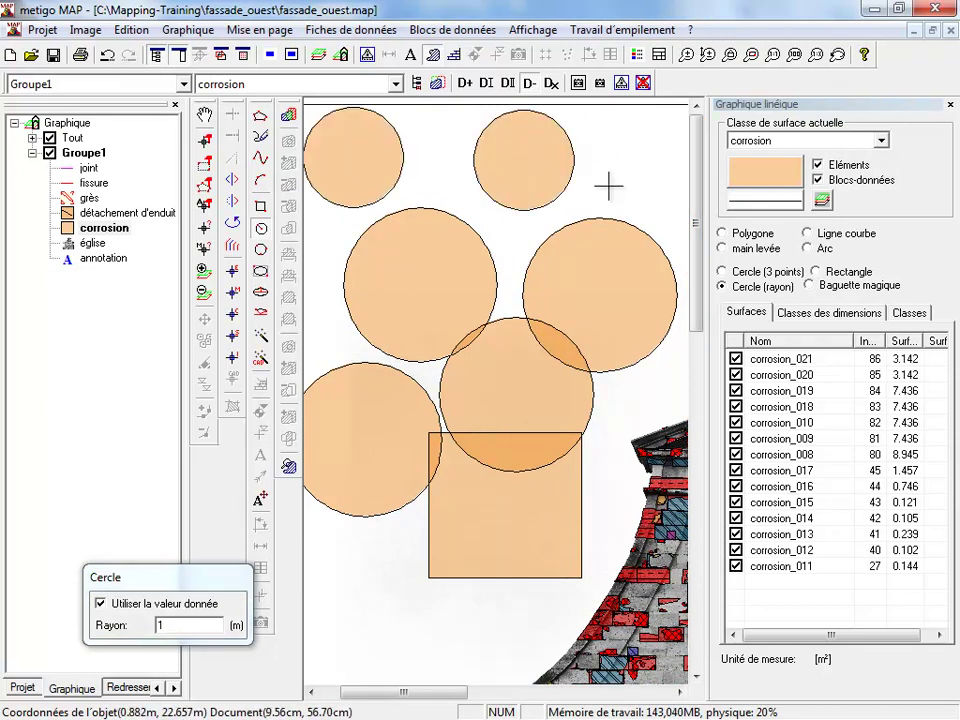
pyautogui.click(632, 159)
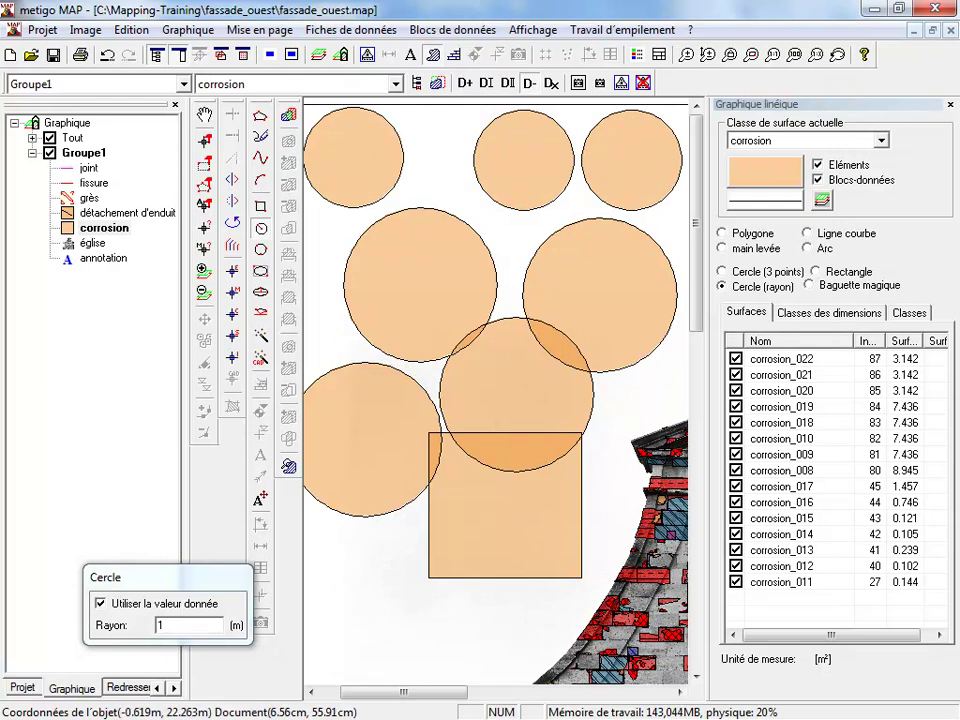
# - Select all the drawn circles together with the corrosion rectangle and delete them
pyautogui.click(206, 145)
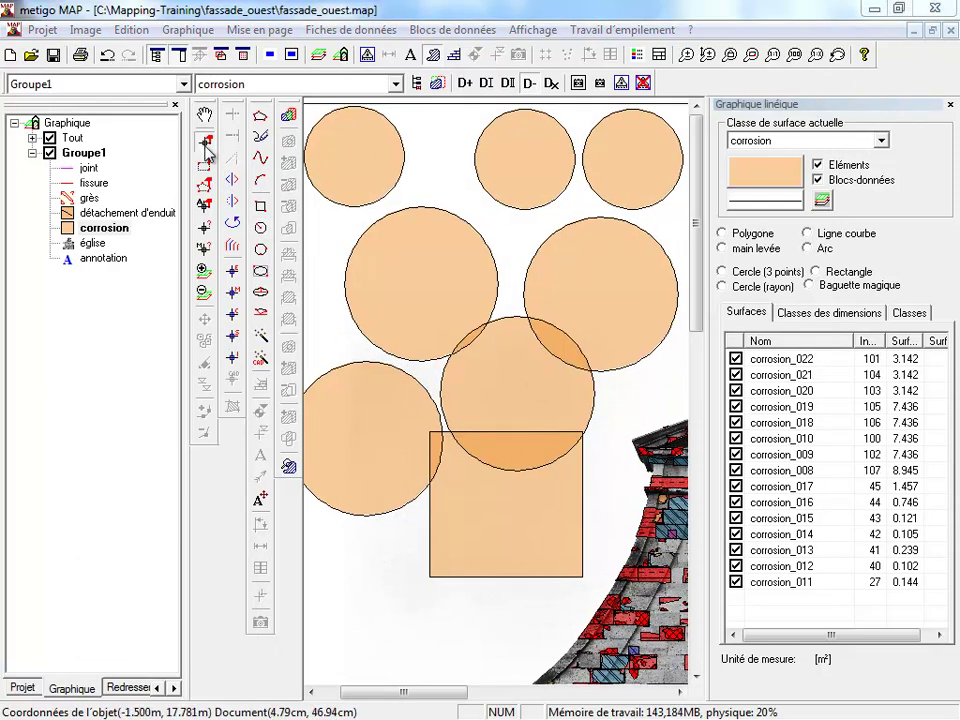
pyautogui.scroll(-1, 510, 354)
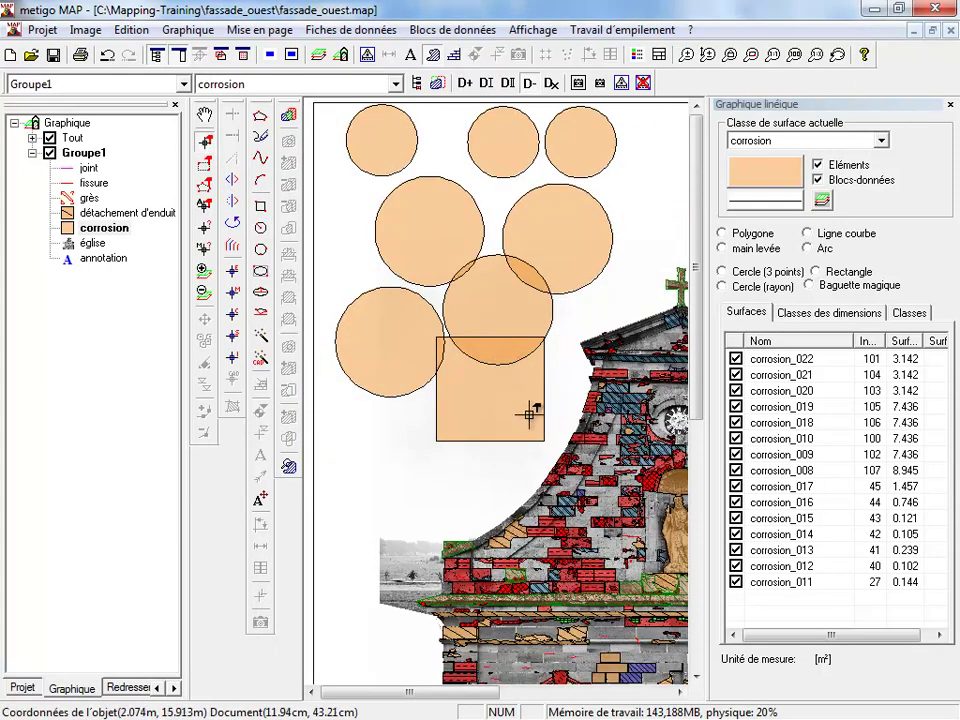
pyautogui.moveTo(557, 444); pyautogui.dragTo(327, 102)
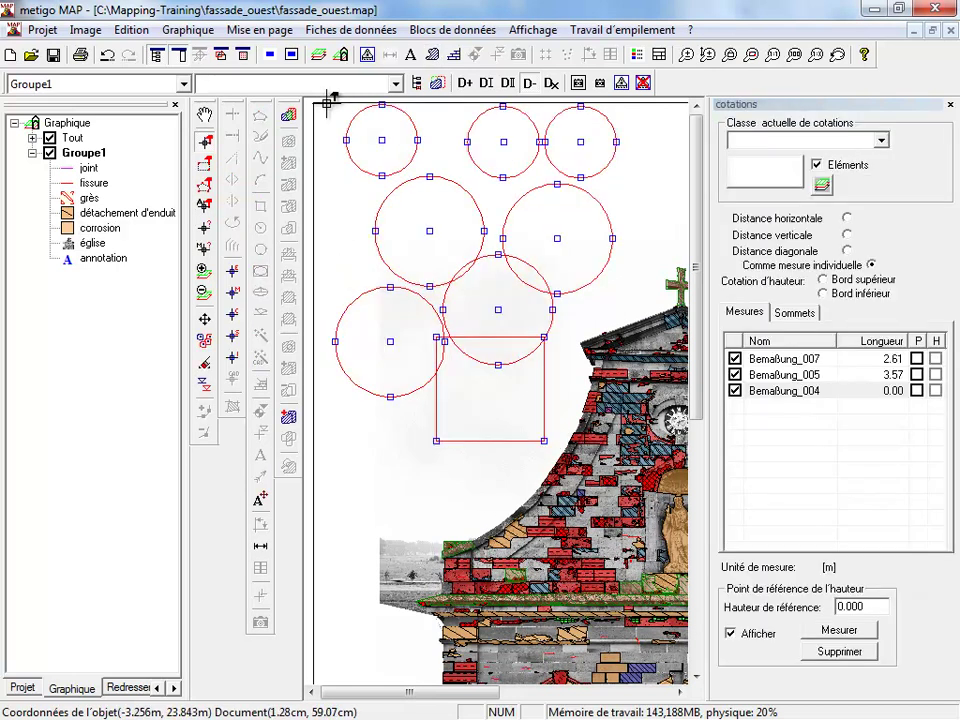
pyautogui.press('Delete')
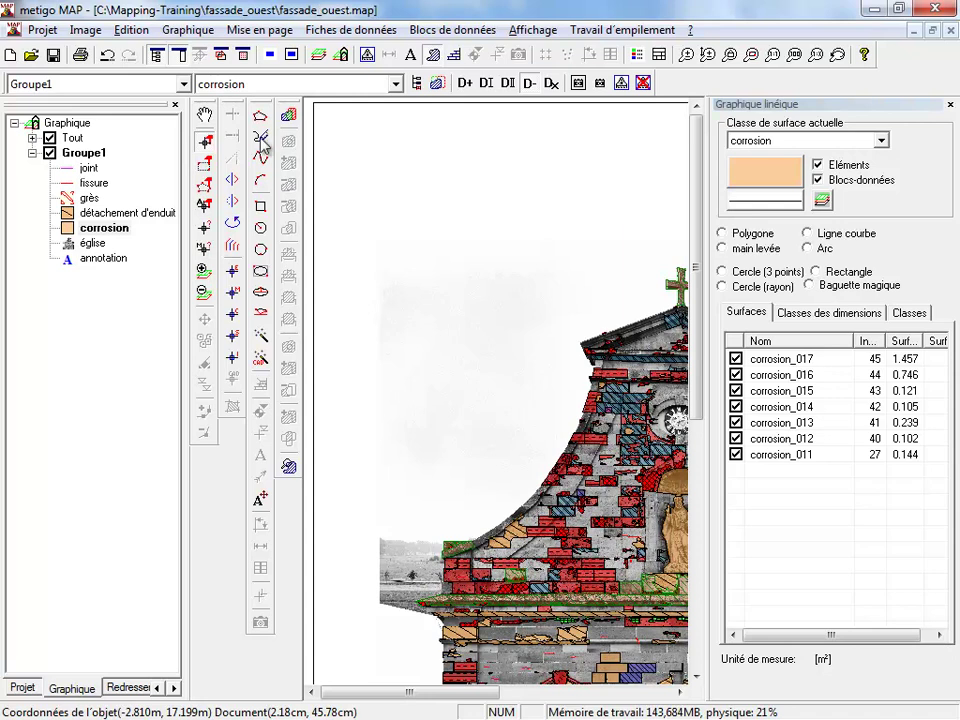
# - Draw a horizontal corrosion ellipse with semi-axes of about 3.39 m and 1.98 m in the empty area beside the gable
pyautogui.click(262, 273)
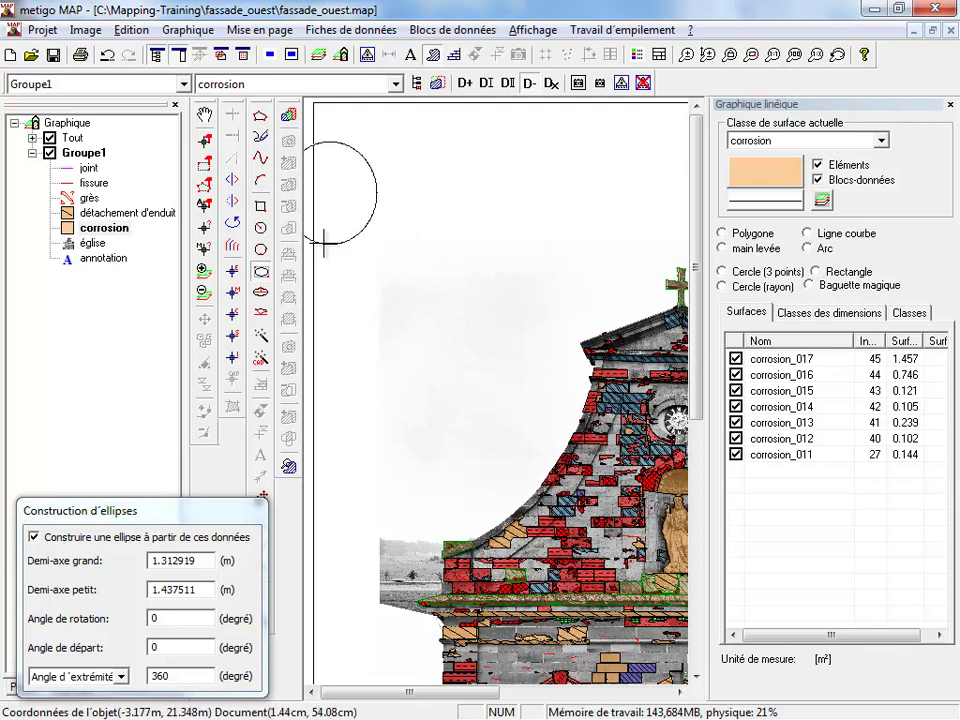
pyautogui.click(324, 243)
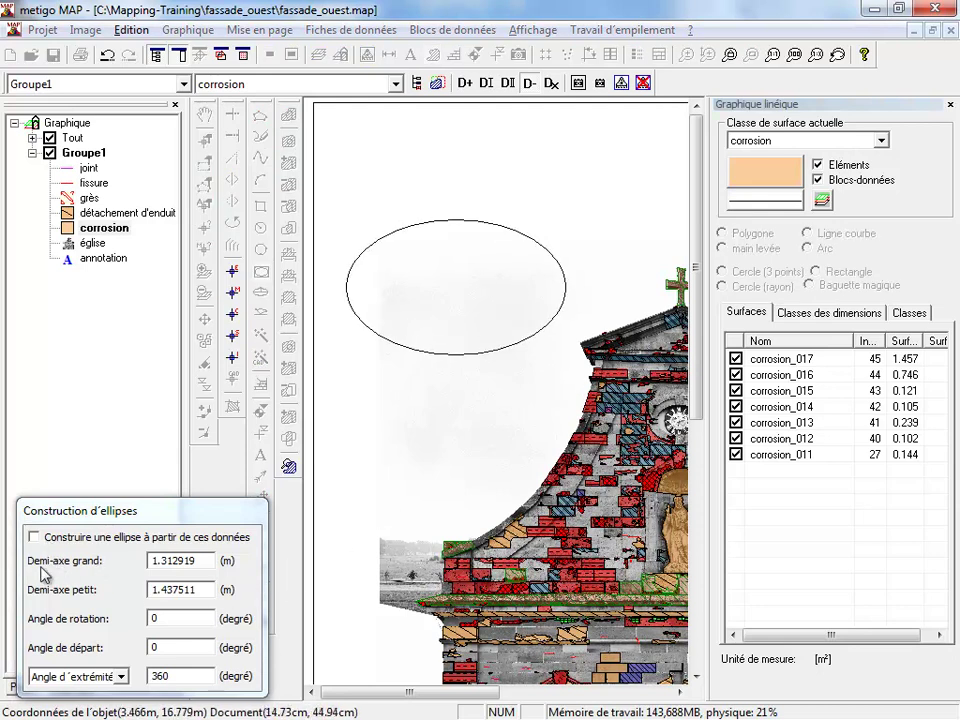
# - Place a corrosion ellipse from given values above the large ellipse, with semi-axes of 2 m and 1 m and a 45° rotation
pyautogui.click(177, 561)
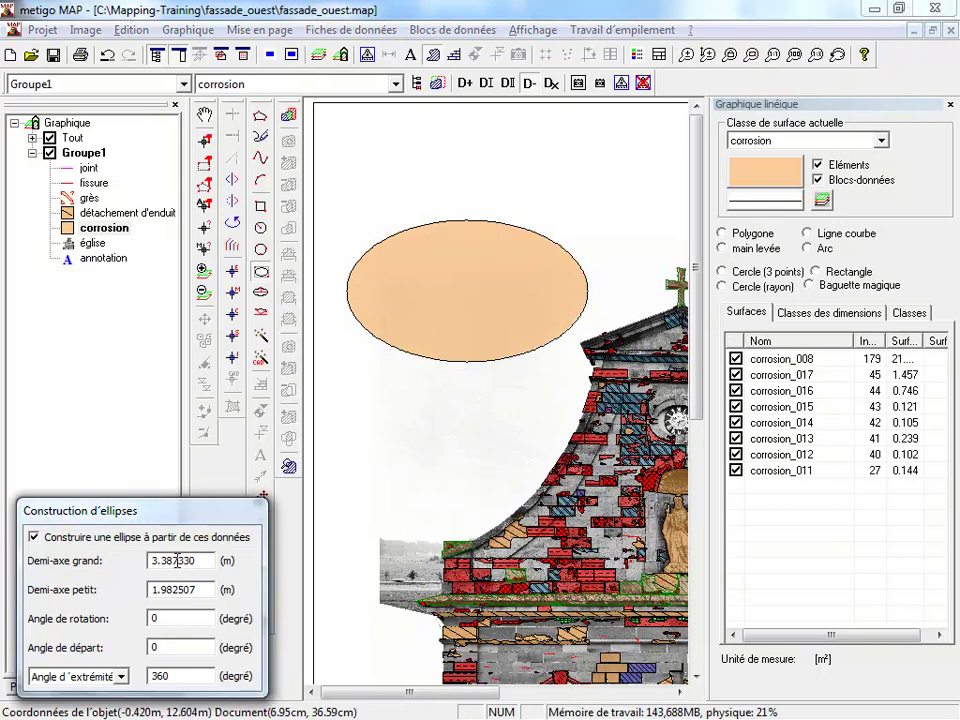
pyautogui.doubleClick(177, 561)
pyautogui.write('2')
pyautogui.doubleClick(192, 590)
pyautogui.write('1')
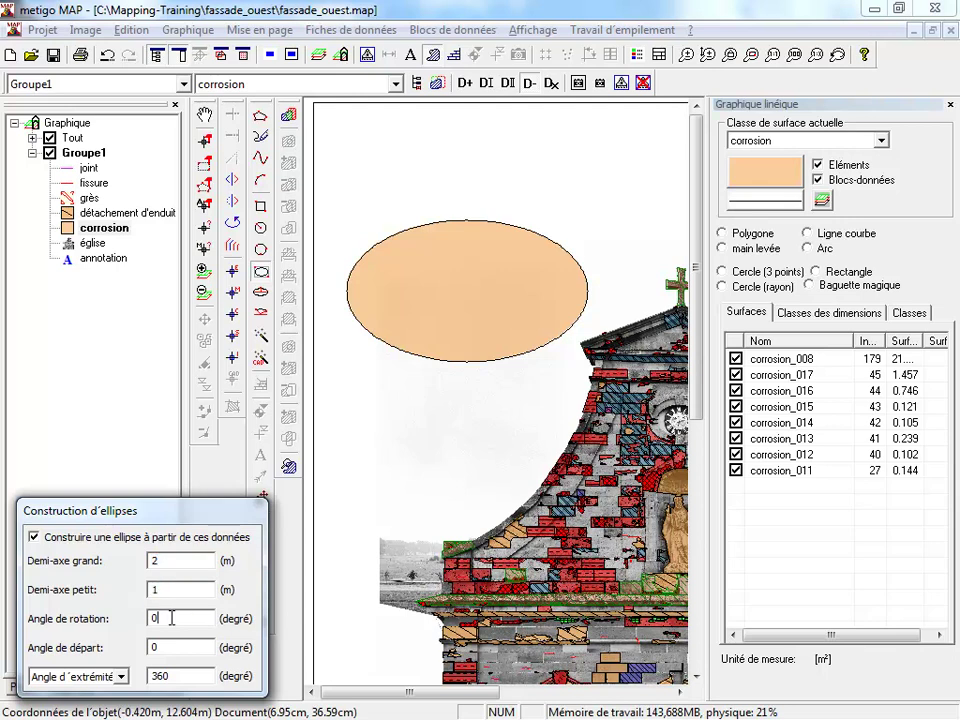
pyautogui.write('45')
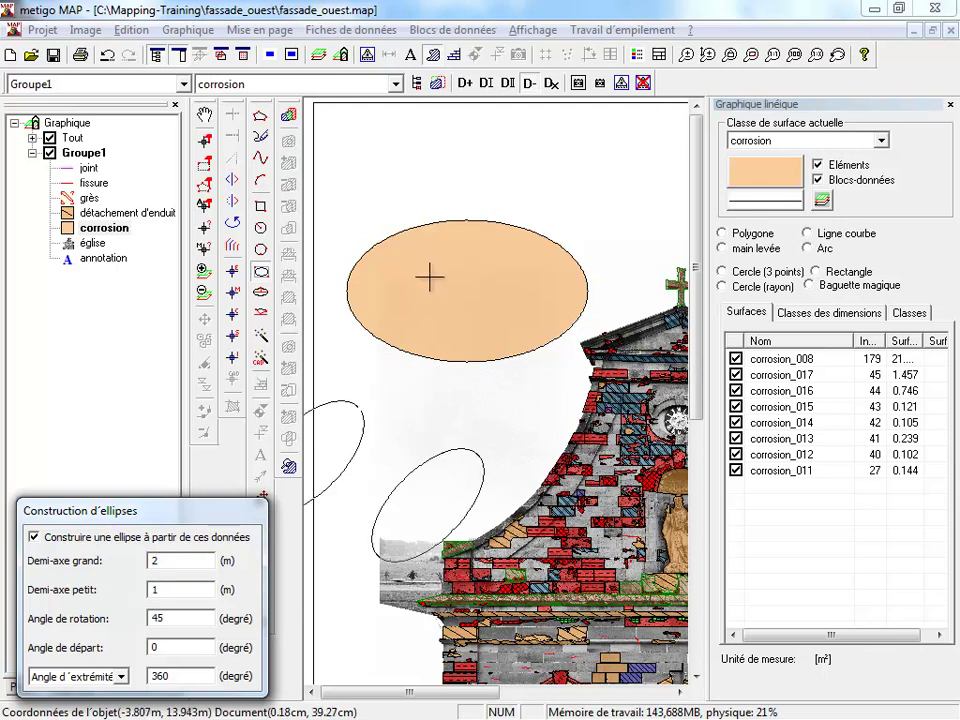
pyautogui.click(514, 227)
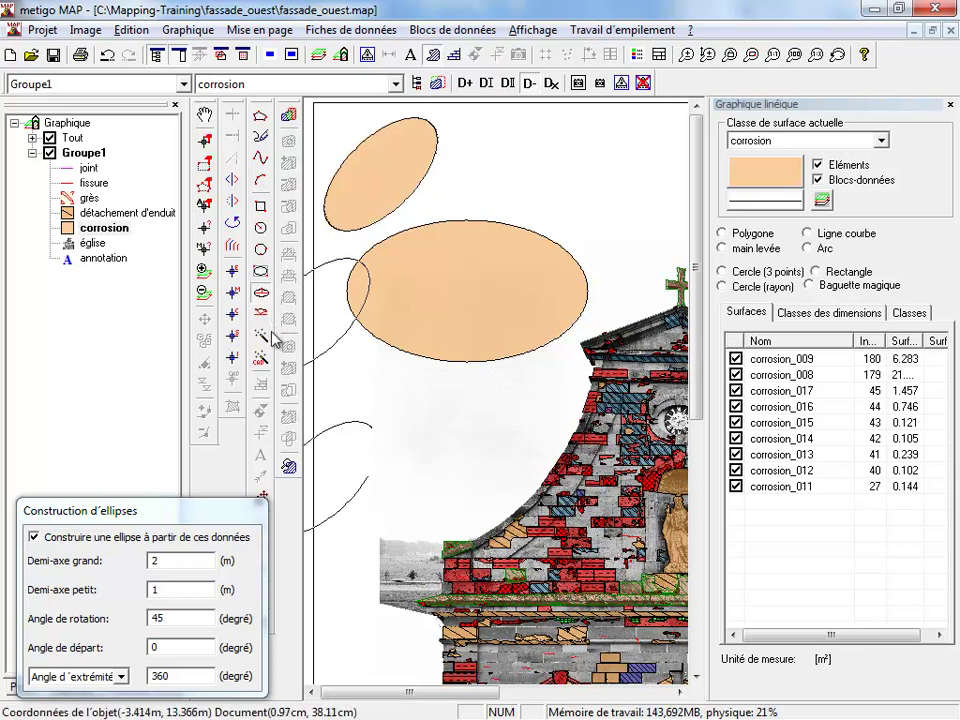
# - Without given values, draw a flat ellipse from its horizontal axis below the large one, with semi-axes about 2.46 m and 0.56 m
pyautogui.rightClick(381, 450)
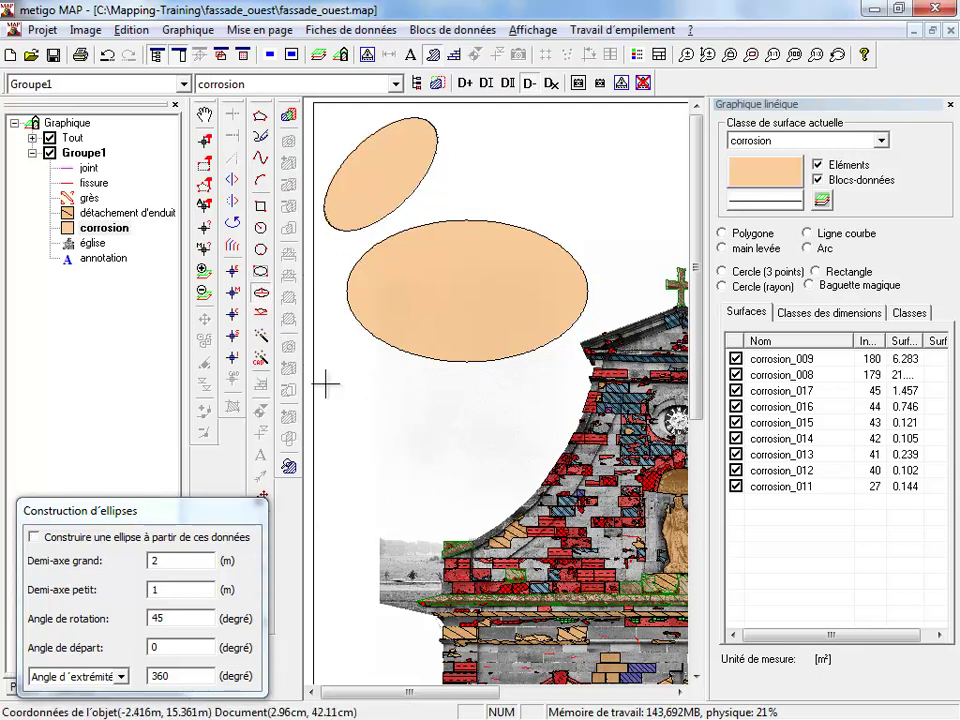
pyautogui.click(326, 450)
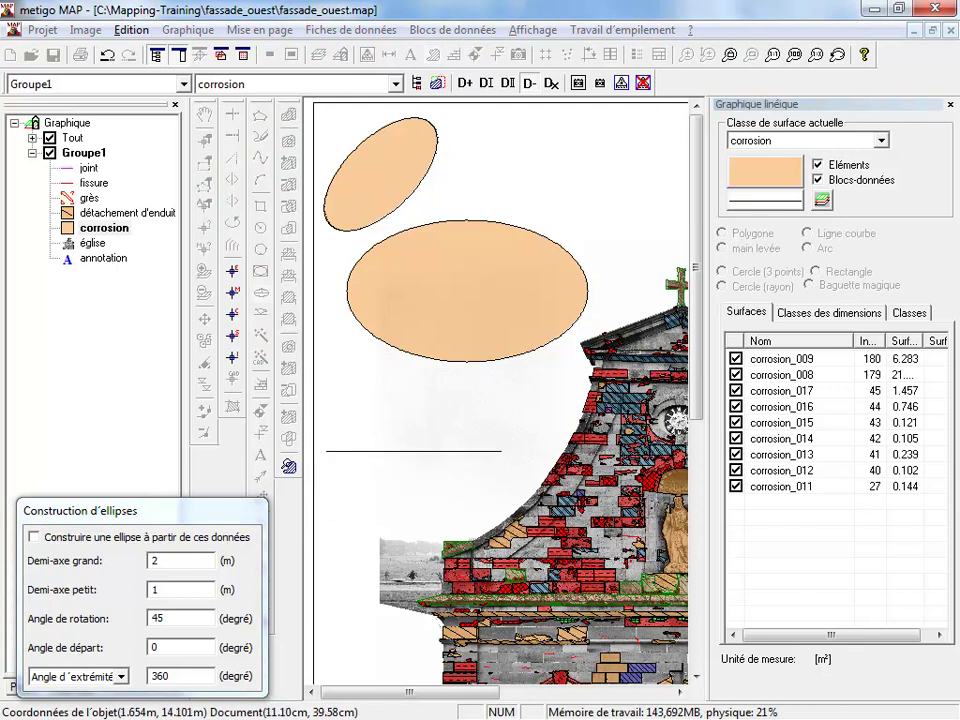
pyautogui.click(501, 450)
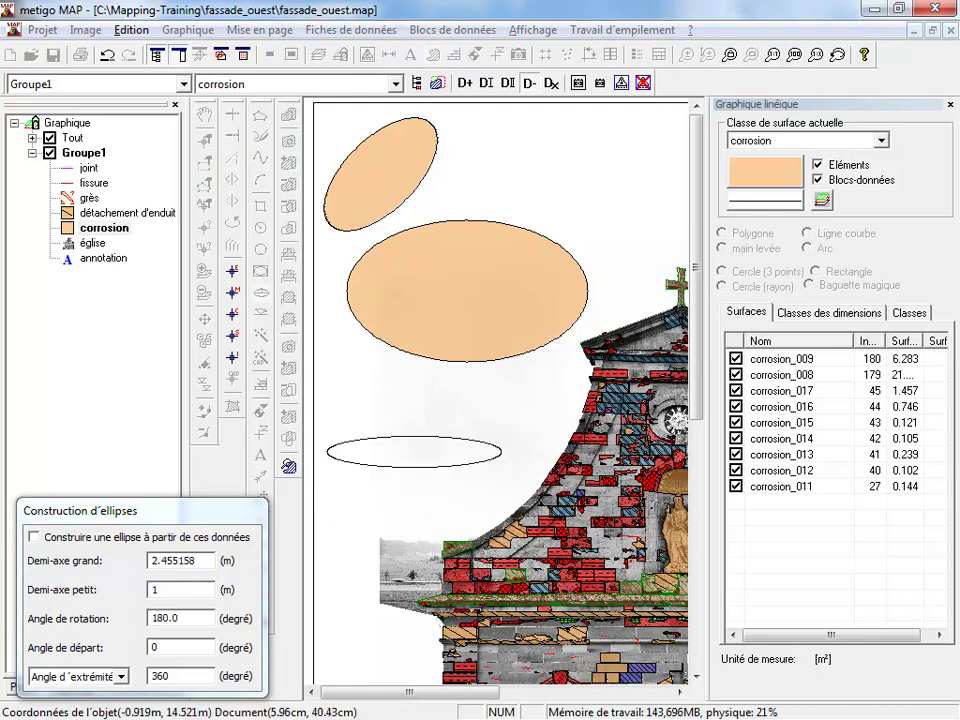
pyautogui.click(414, 471)
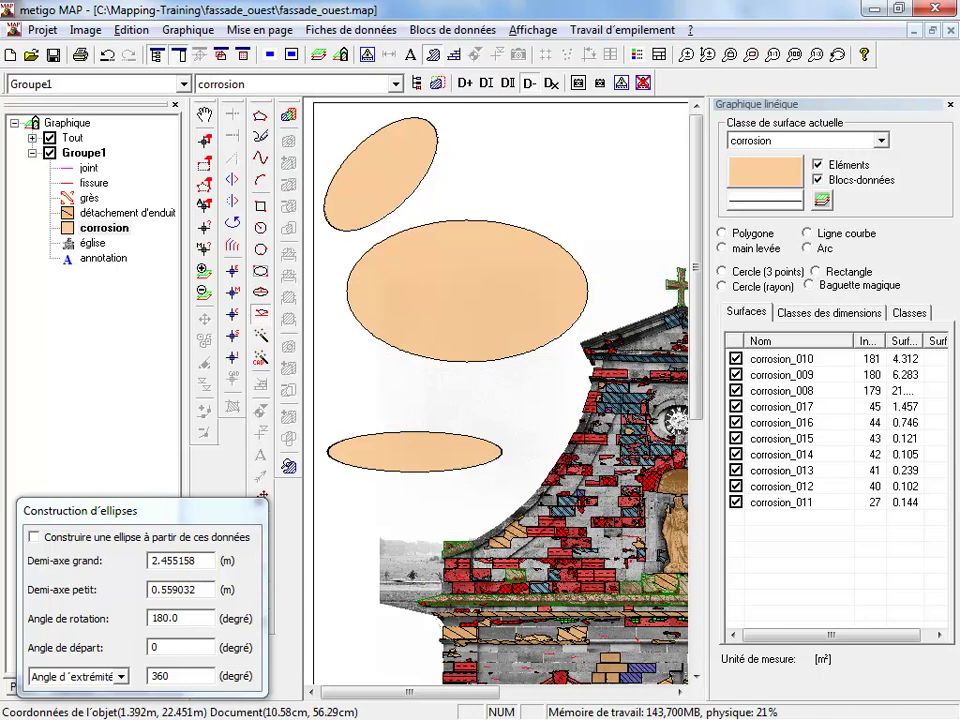
# - Draw a partial corrosion ellipse above the gable, semi-axes about 2.21 m and 0.26 m, rotated about 7.5°, spanning about 272.3° to 2.1°
pyautogui.click(492, 153)
pyautogui.click(648, 132)
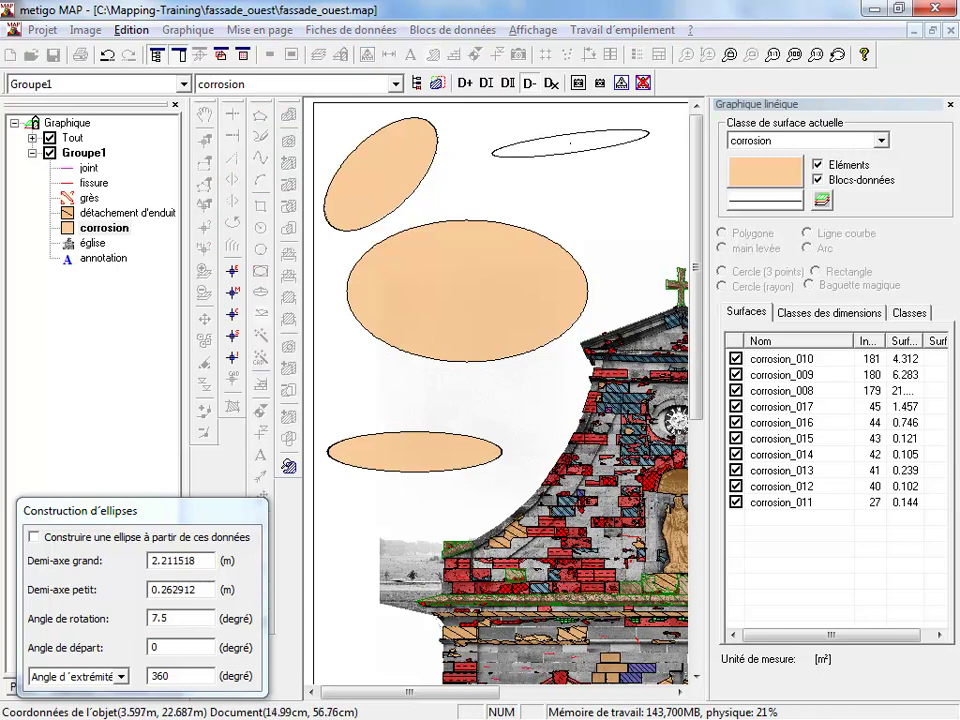
pyautogui.click(572, 156)
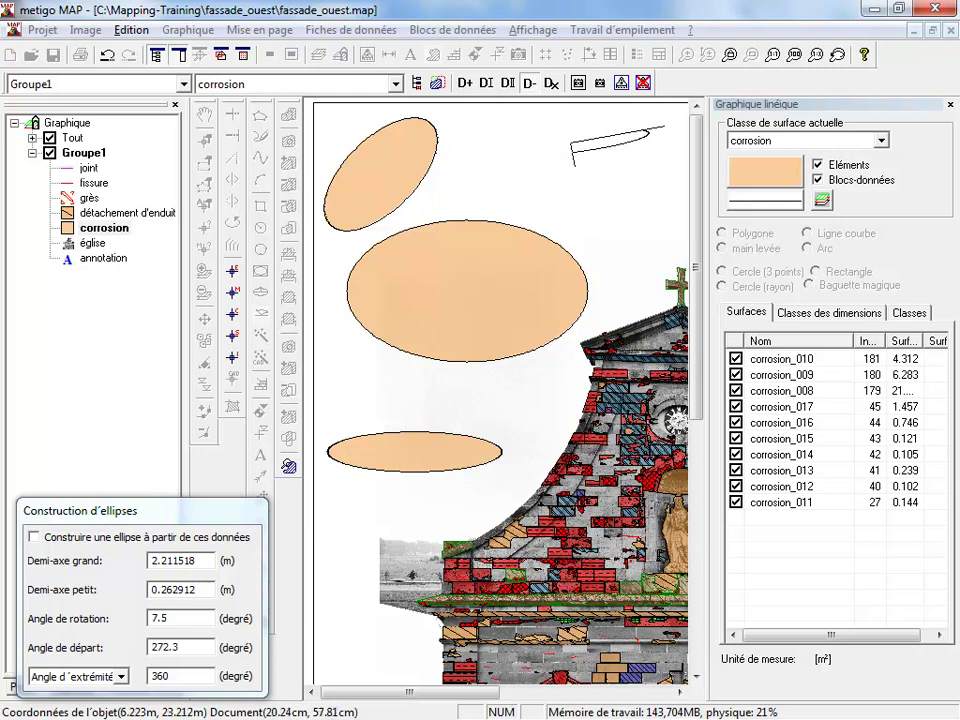
pyautogui.click(658, 129)
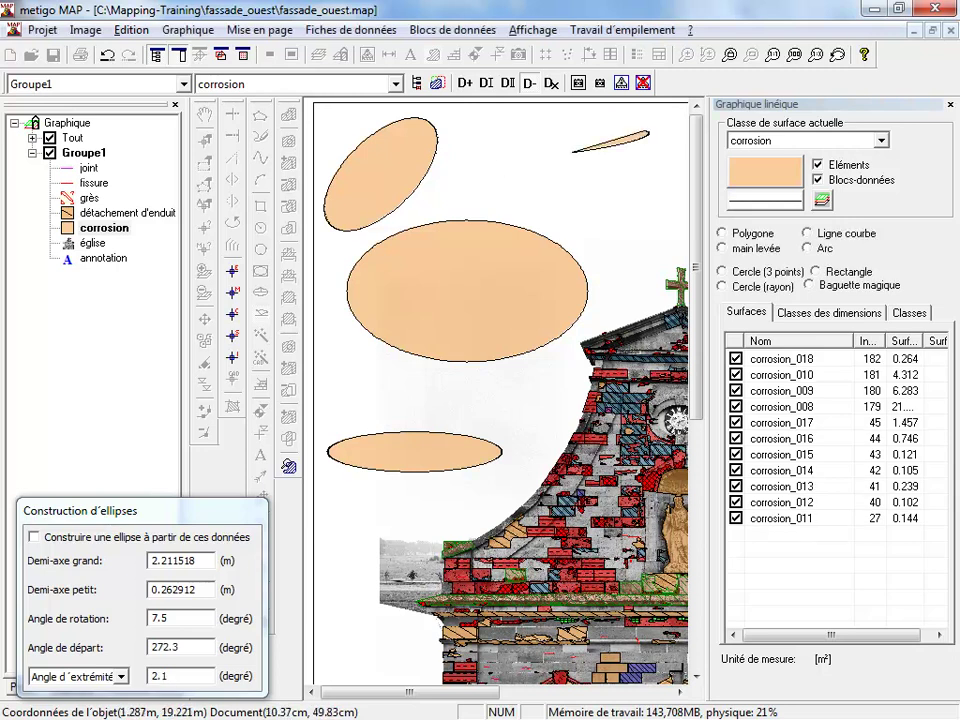